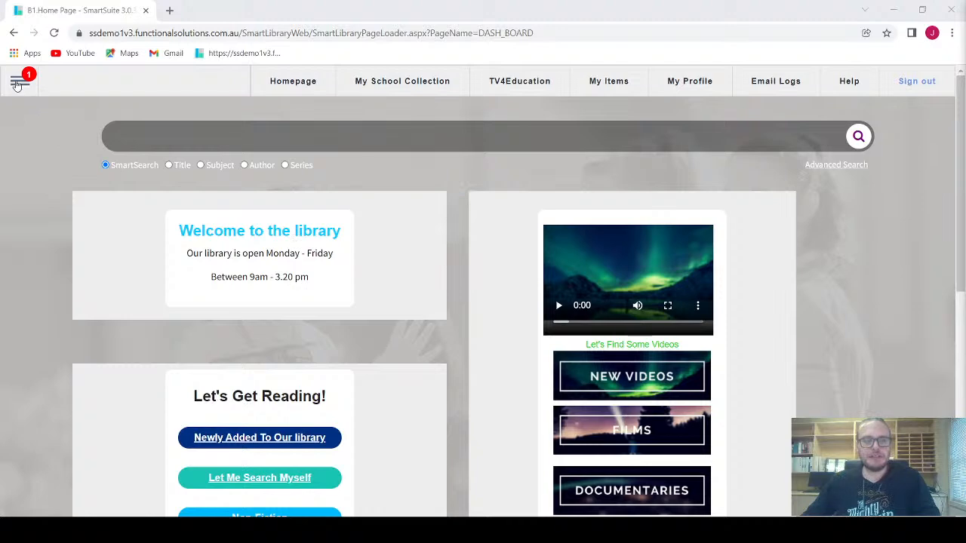
Step: Open Move Patrons By Classification from the PATRON functions in Configuration > Global Functions
click(19, 80)
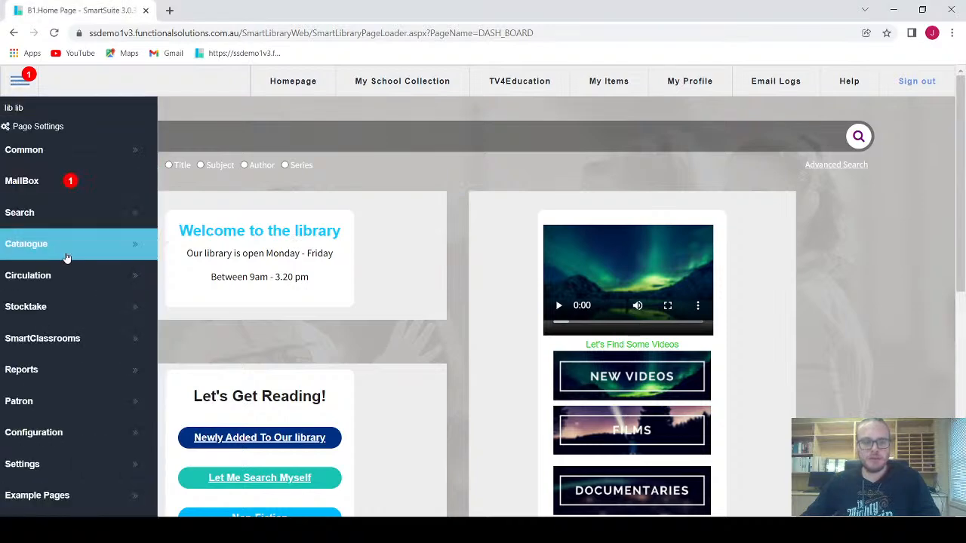
click(67, 434)
scroll(232, 456, down, 5)
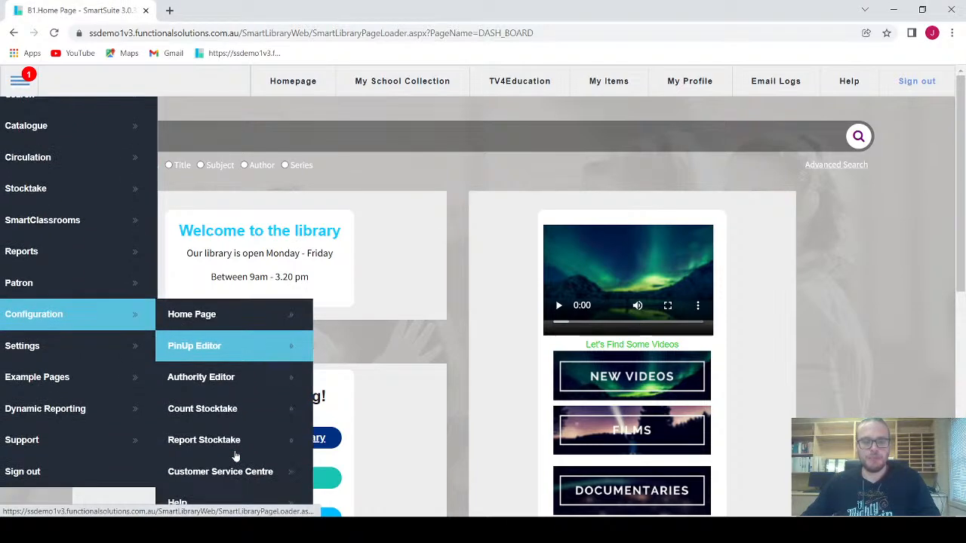
click(230, 412)
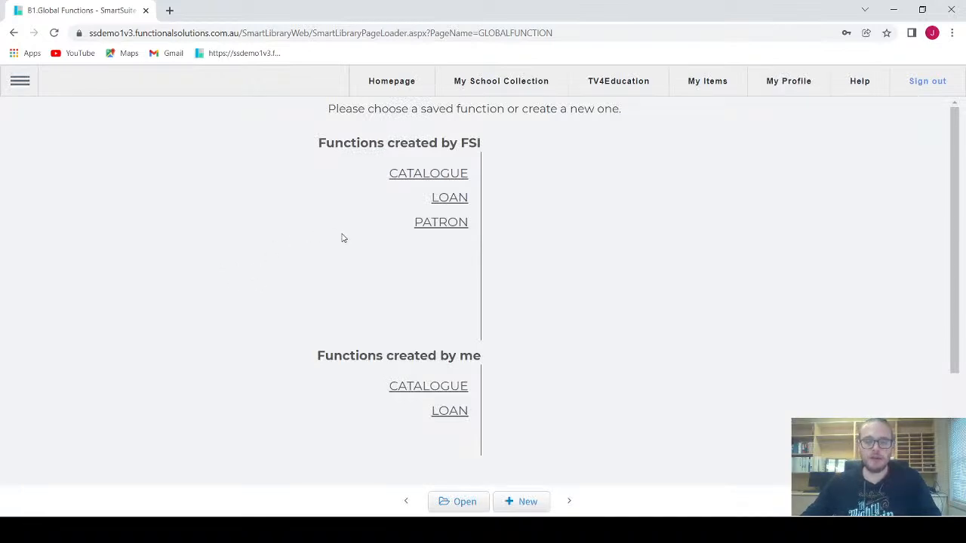
click(451, 226)
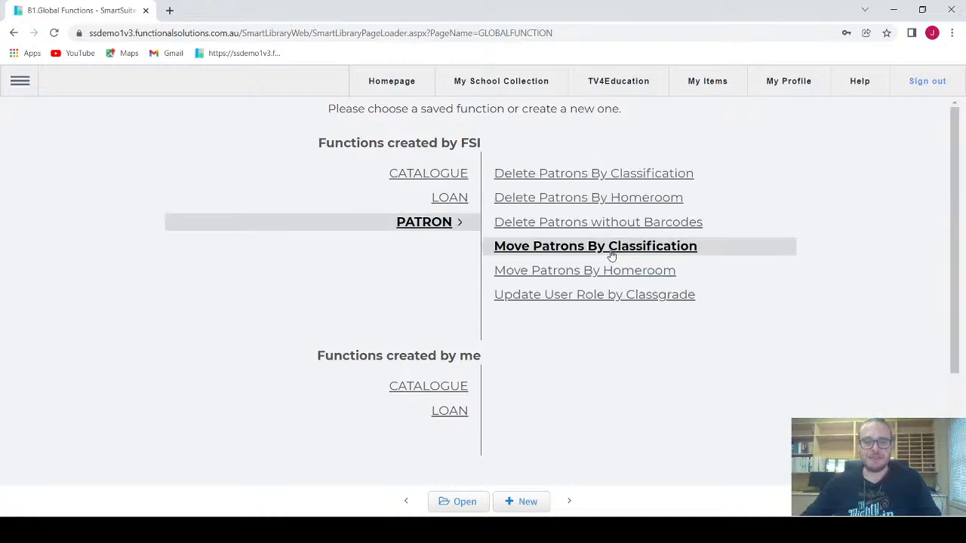
click(463, 502)
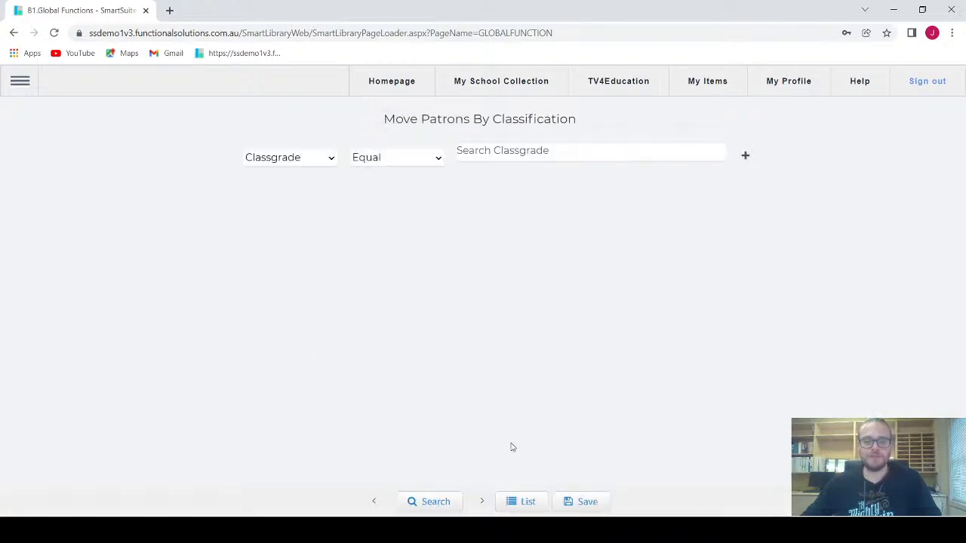
Step: Add classgrades 1, 2, 3, 4, 5 and 6 to the Classgrade filter
click(483, 159)
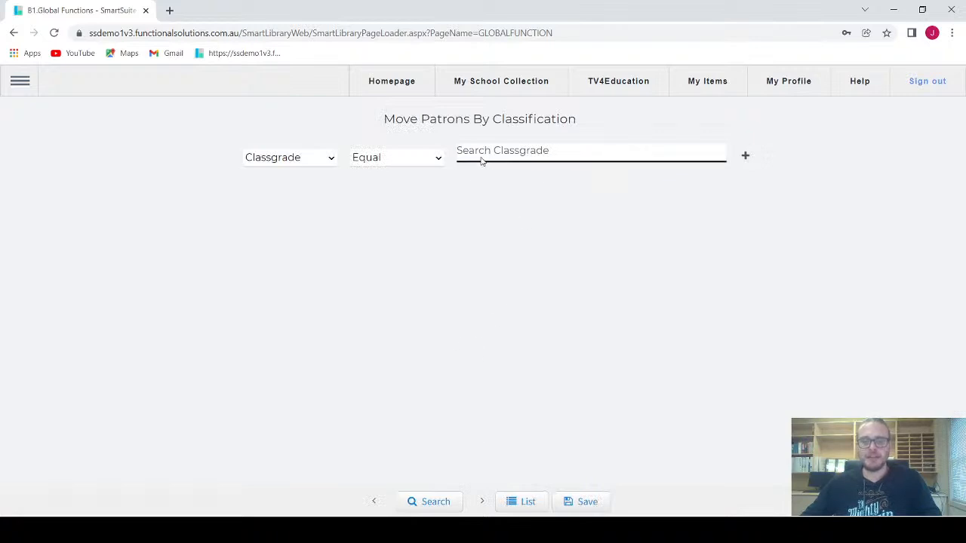
click(636, 154)
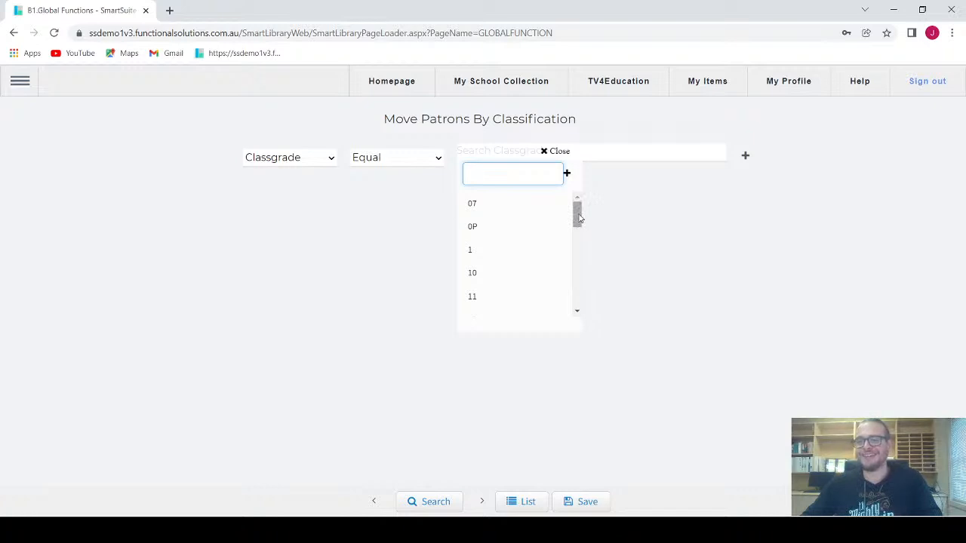
drag(580, 218, 577, 235)
scroll(502, 231, up, 1)
click(489, 227)
scroll(479, 264, down, 1)
click(478, 278)
click(478, 308)
scroll(479, 295, down, 1)
click(480, 264)
click(478, 286)
click(484, 309)
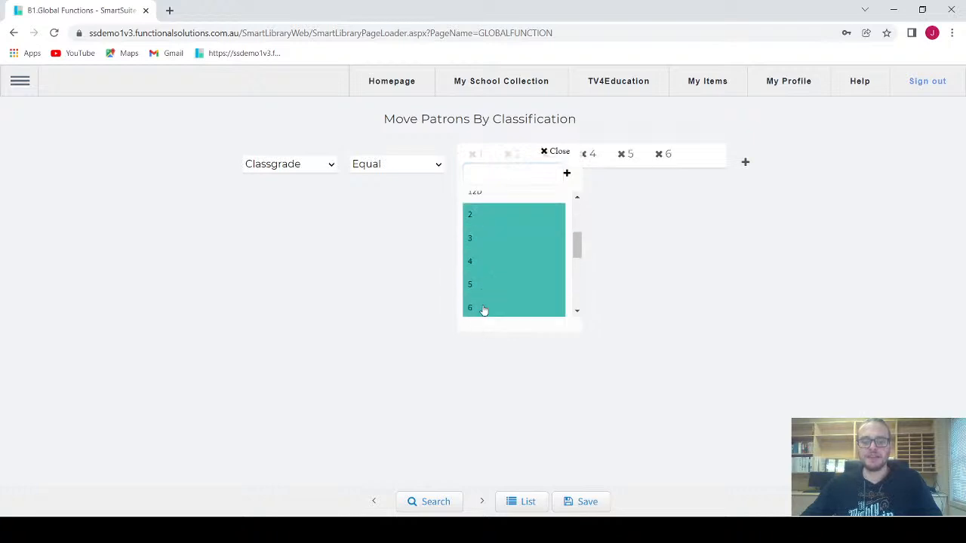
click(352, 284)
Step: Add classgrades K and PK to the Classgrade filter as well
click(689, 152)
scroll(538, 264, down, 3)
scroll(498, 248, up, 1)
click(491, 217)
scroll(490, 261, down, 3)
scroll(485, 265, down, 2)
scroll(485, 268, up, 6)
scroll(483, 272, up, 1)
scroll(491, 268, down, 4)
click(491, 177)
scroll(508, 264, up, 5)
scroll(508, 279, down, 1)
scroll(508, 280, down, 5)
scroll(508, 282, down, 6)
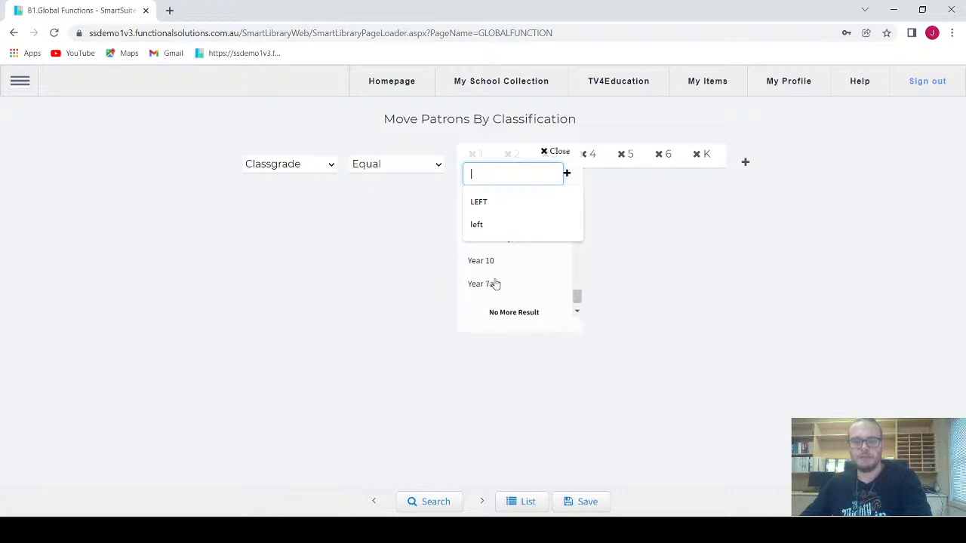
scroll(490, 281, up, 2)
scroll(487, 279, up, 2)
click(480, 280)
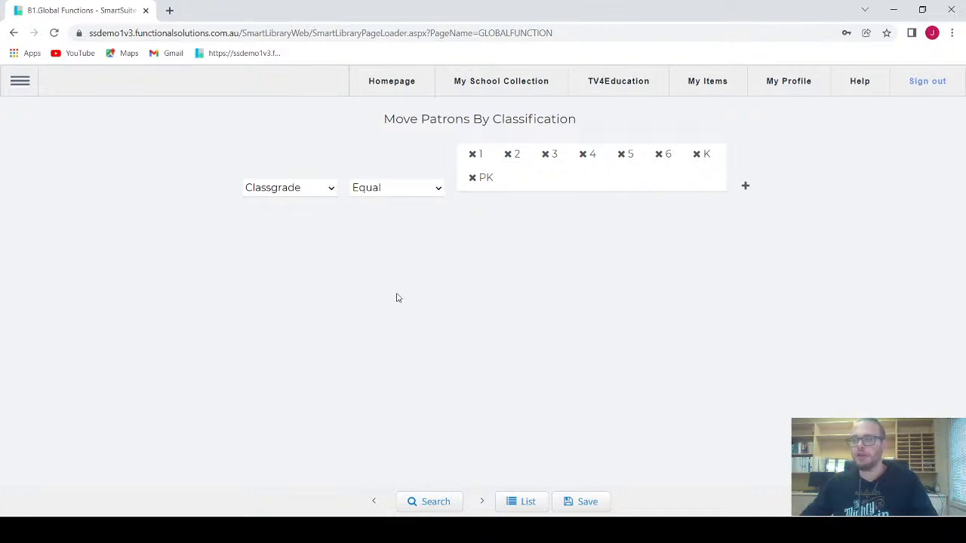
Step: Search the matching patrons and set the change to overwrite Classgrade with LEFT 2021
click(427, 503)
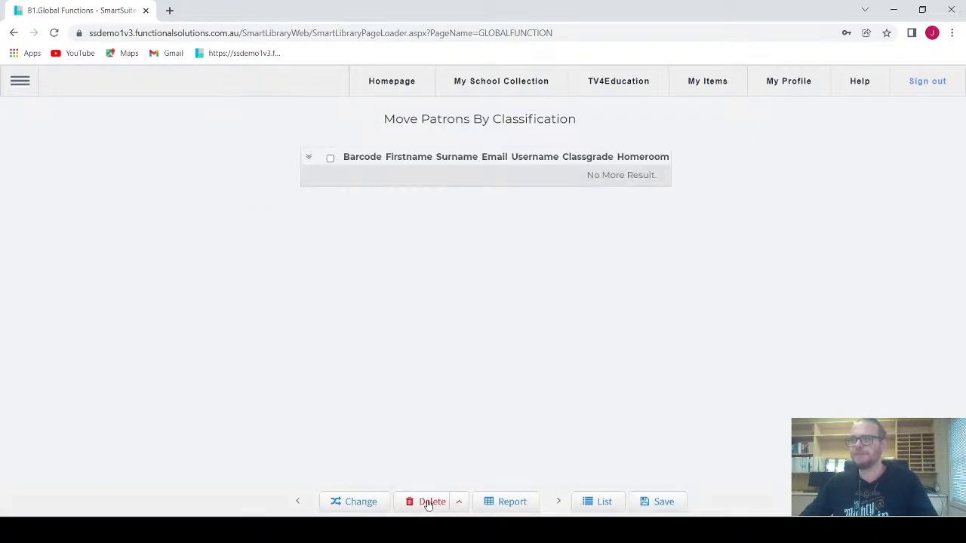
click(364, 510)
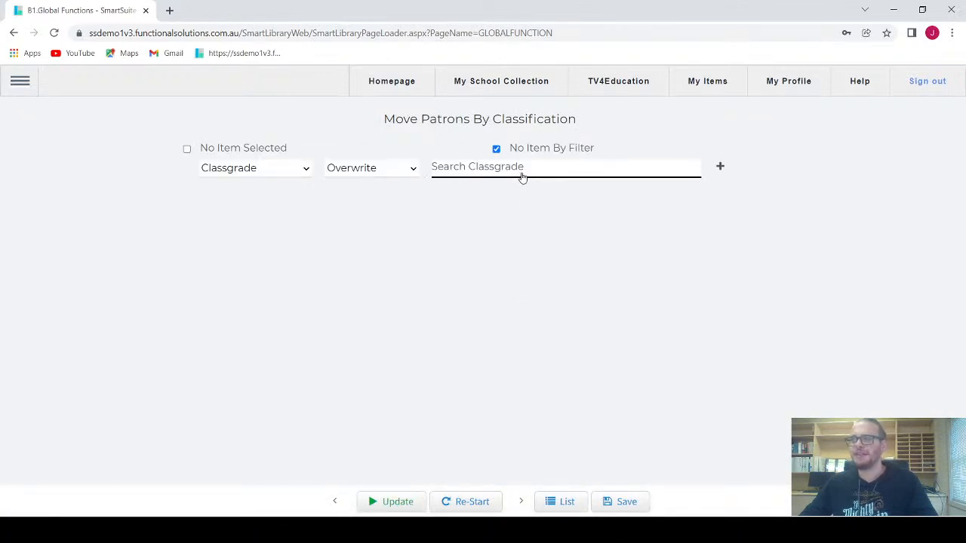
click(521, 174)
click(499, 188)
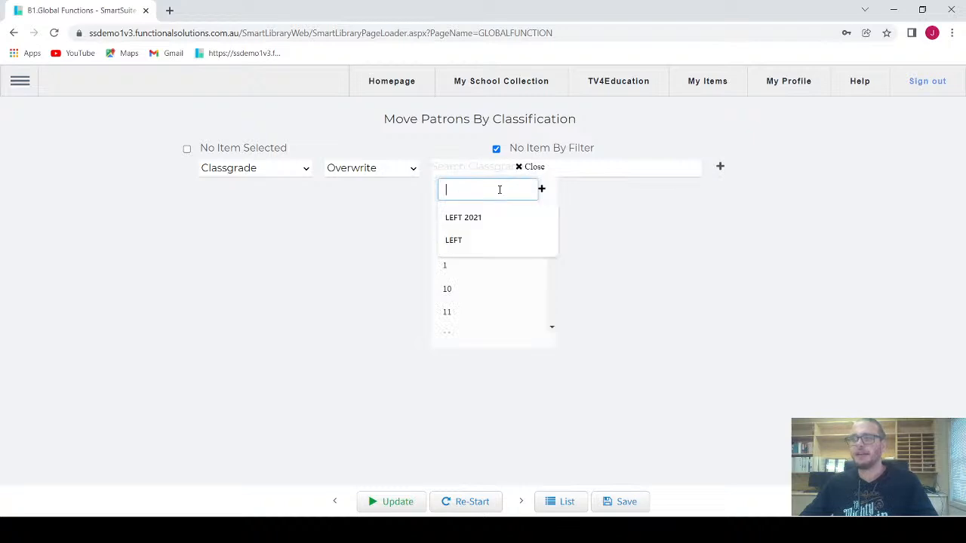
text(L)
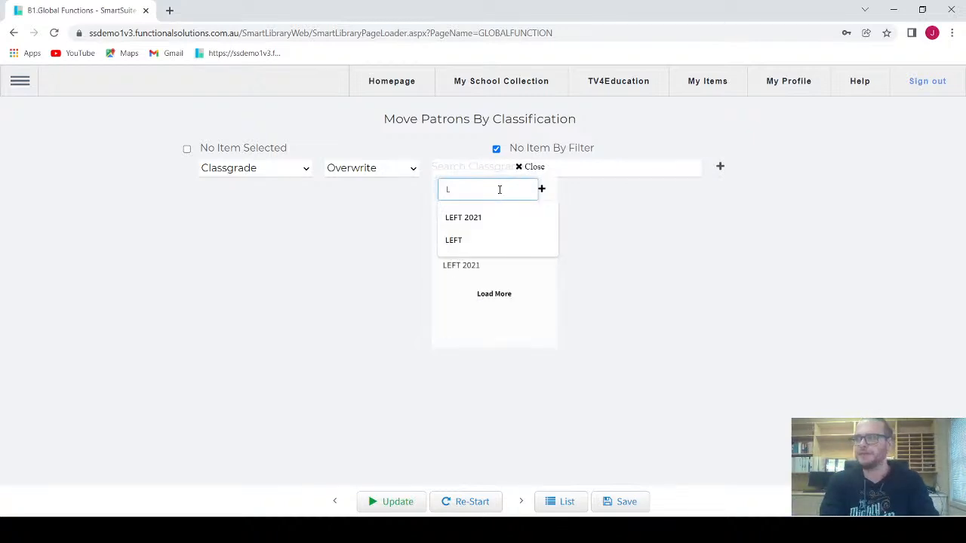
text(EFT 2021)
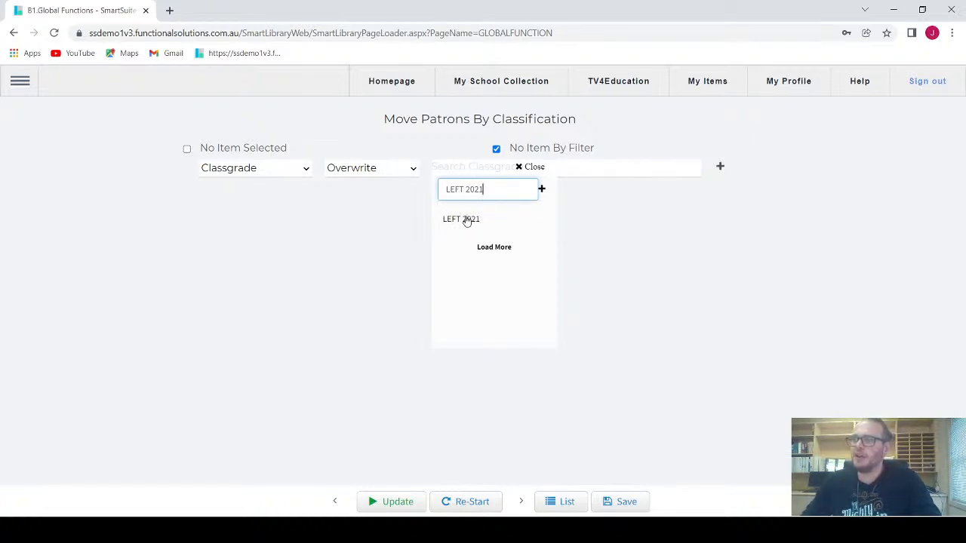
click(541, 190)
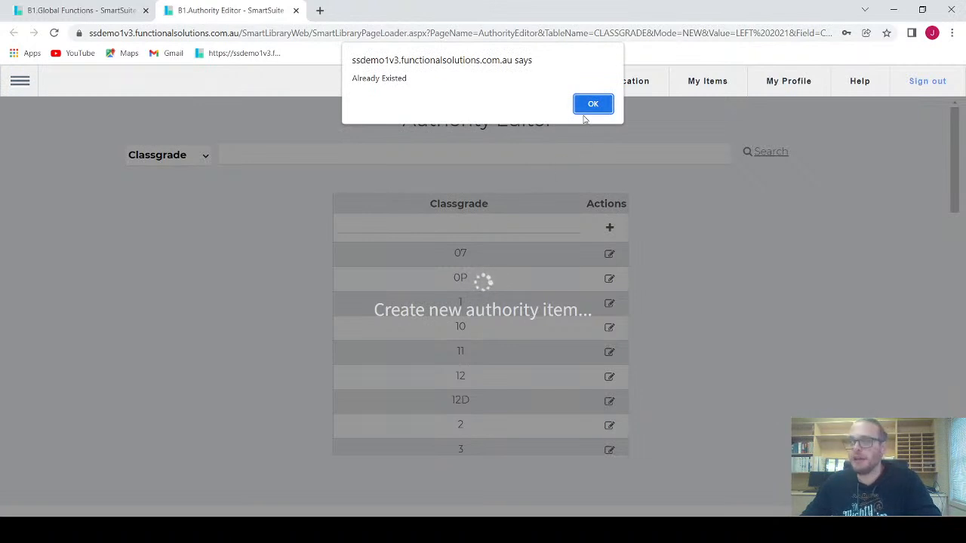
click(583, 111)
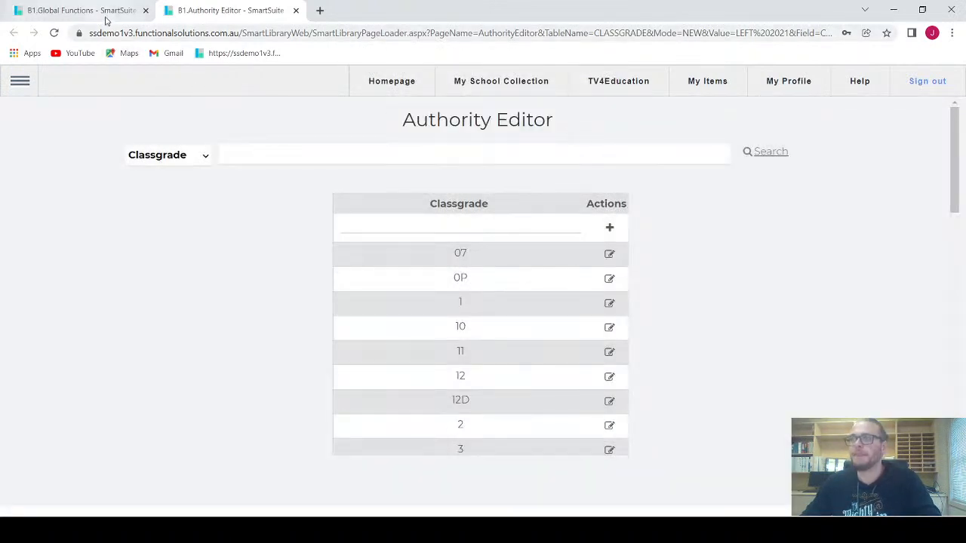
click(106, 10)
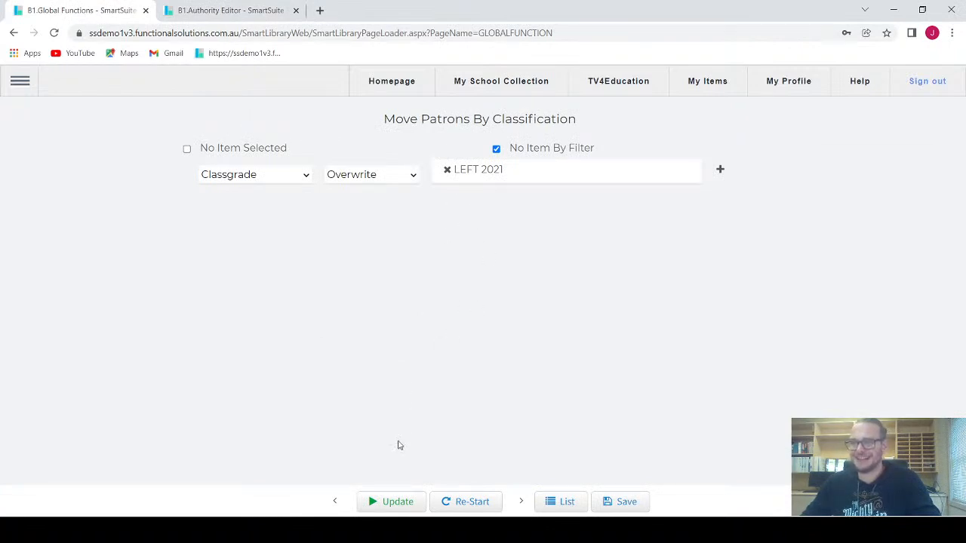
Step: Apply the LEFT 2021 classgrade overwrite to the filtered patrons, confirming the irreversible change
click(412, 496)
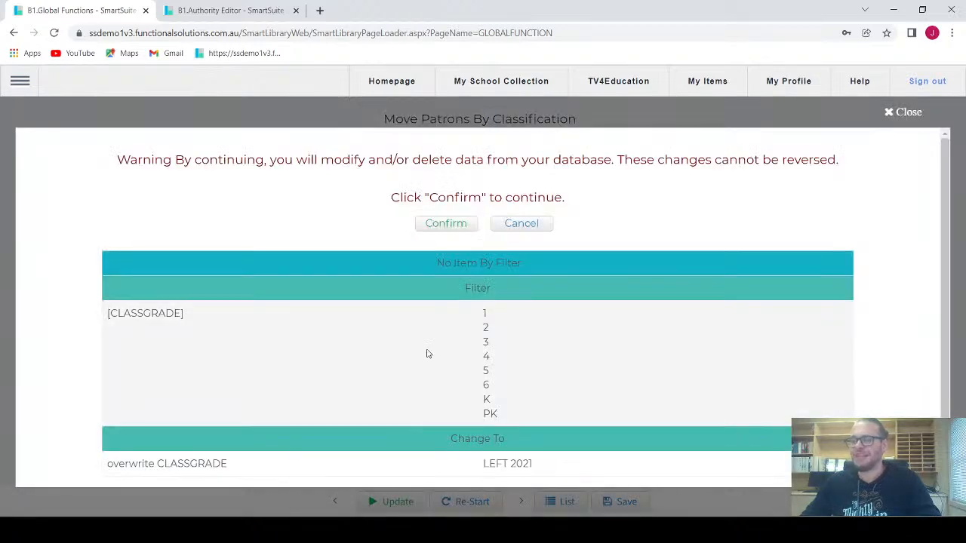
scroll(427, 343, down, 1)
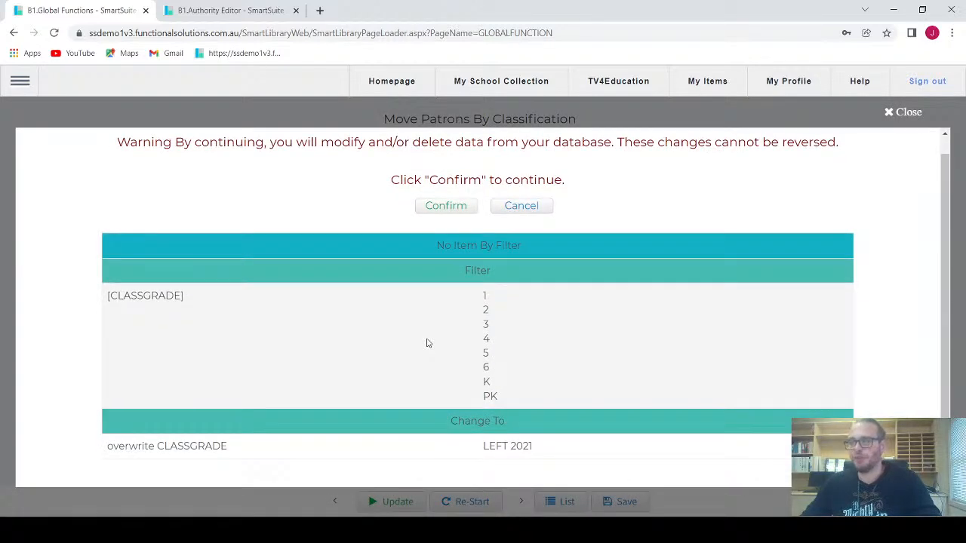
scroll(426, 343, up, 1)
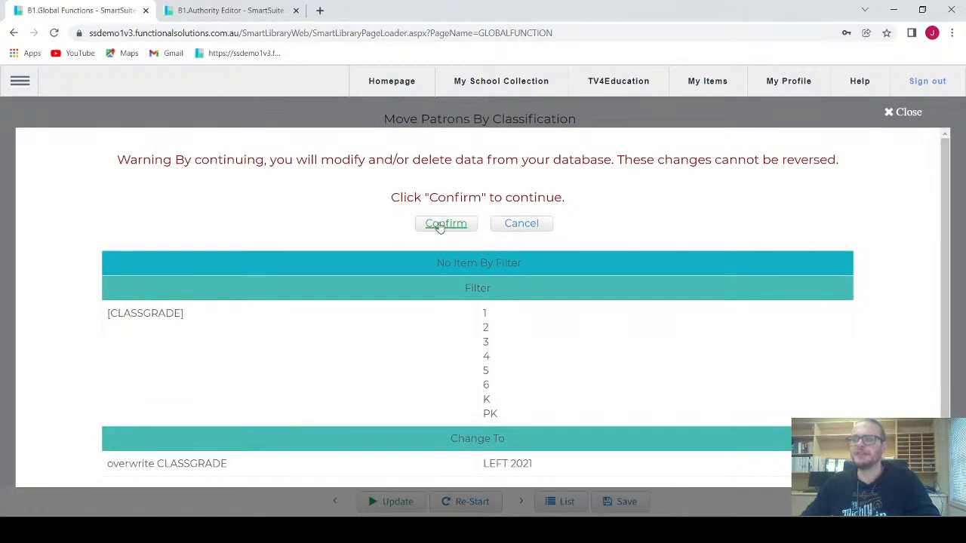
click(440, 227)
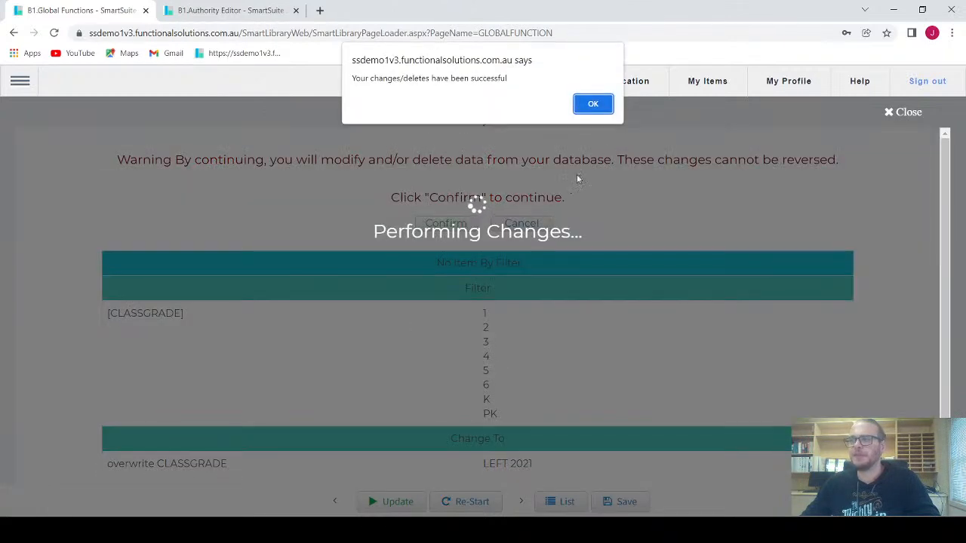
click(603, 108)
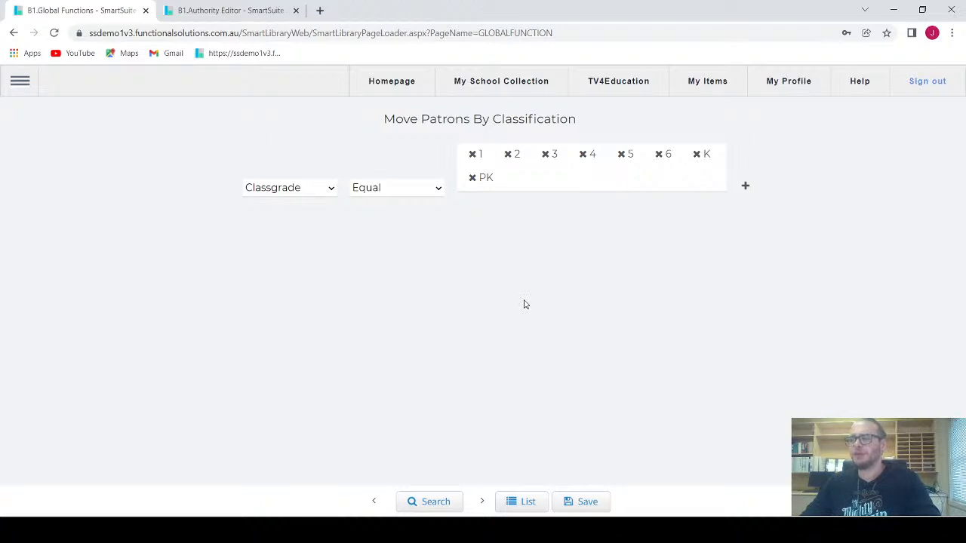
Step: Open Patron > Smart Patron Import, then switch to the Excel patron sample file
click(19, 81)
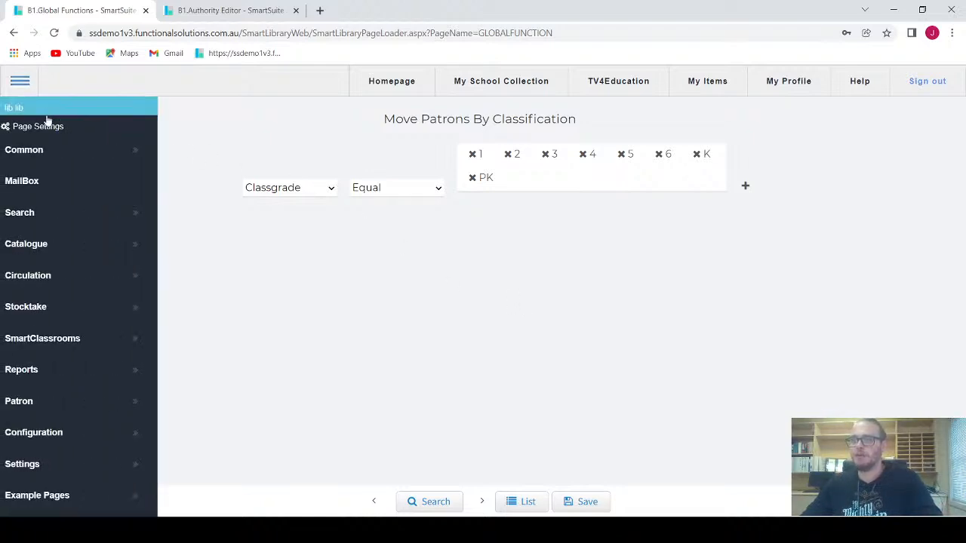
click(51, 406)
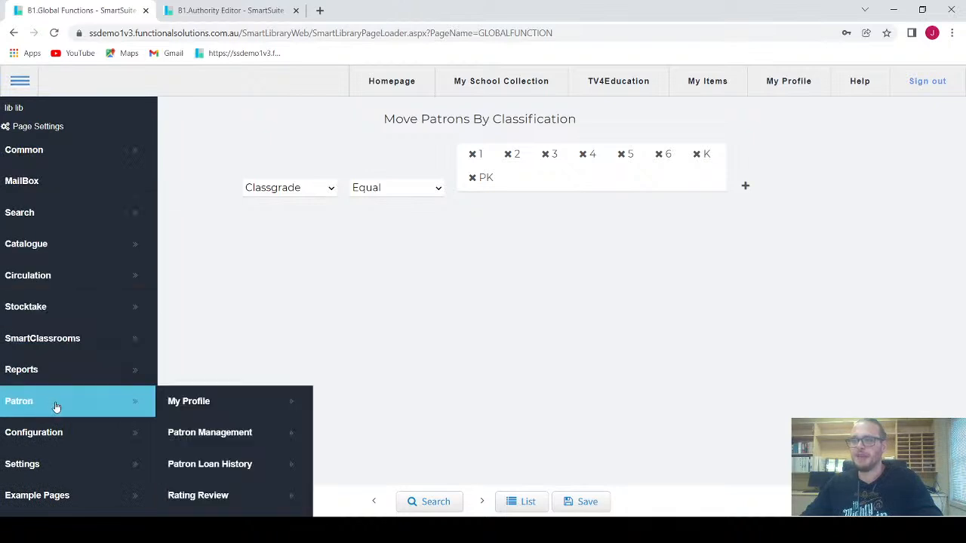
scroll(209, 414, down, 3)
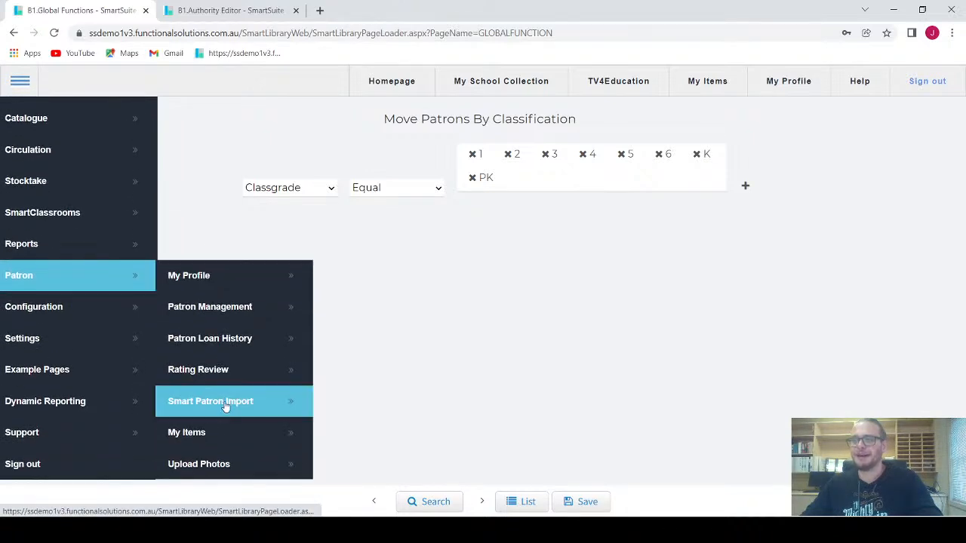
click(224, 404)
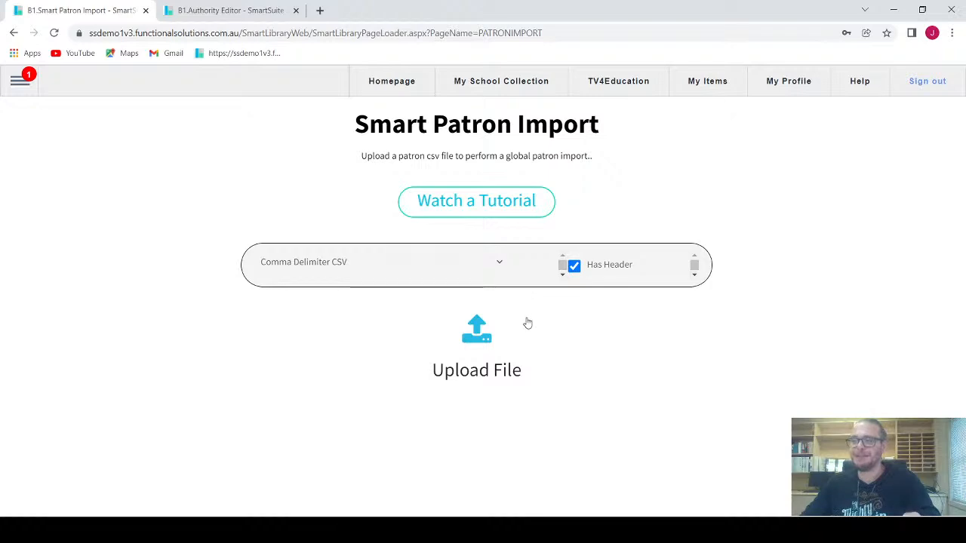
key(alt+Tab)
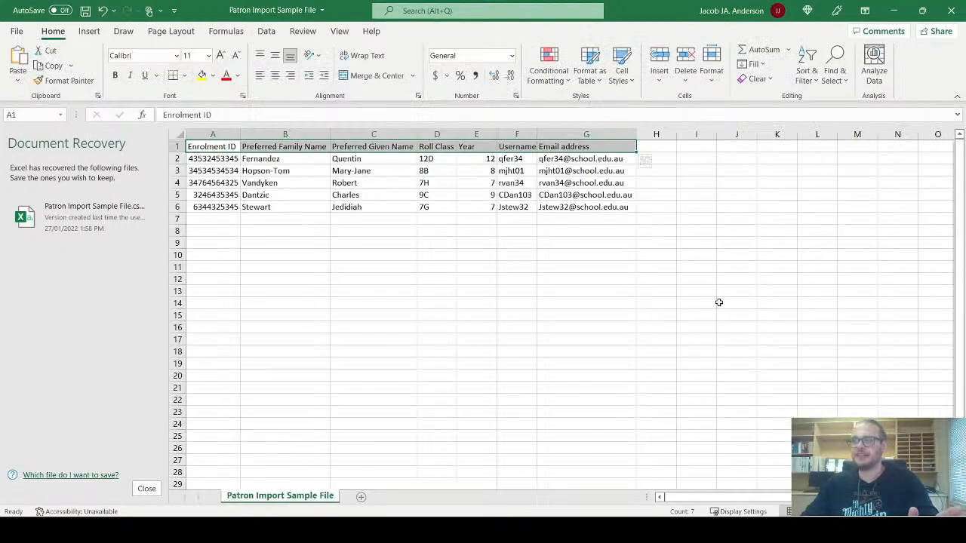
Step: Make the header row A1:G1 of the patron sheet bold
click(443, 325)
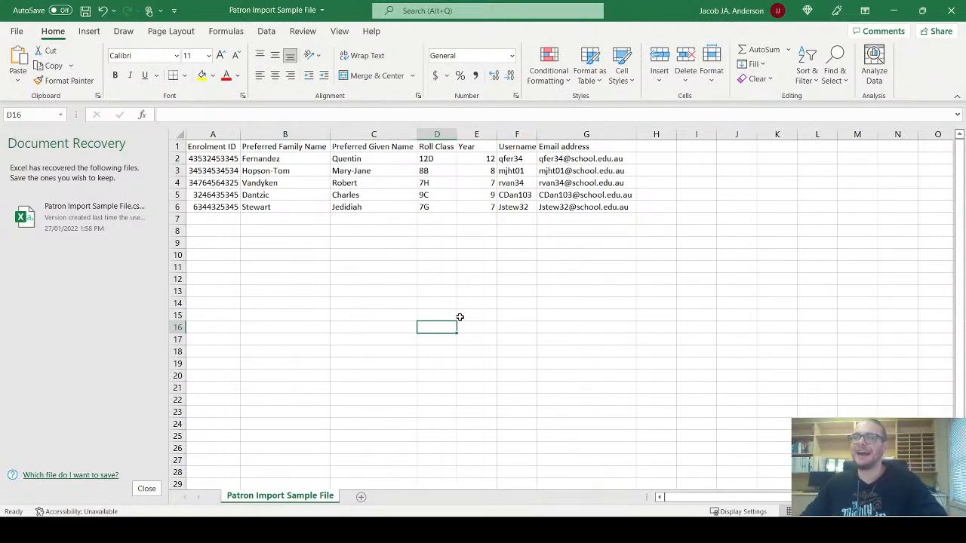
drag(201, 150, 594, 132)
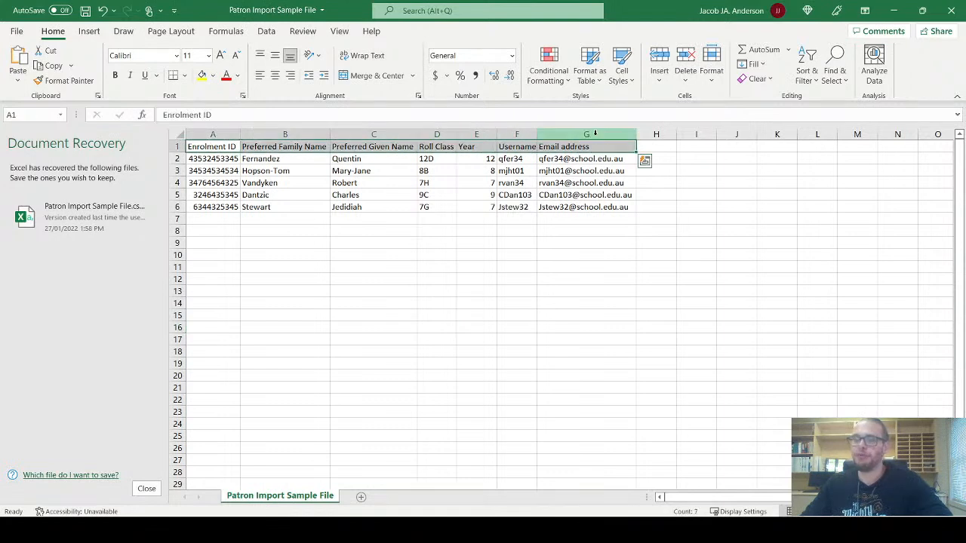
key(ctrl+b)
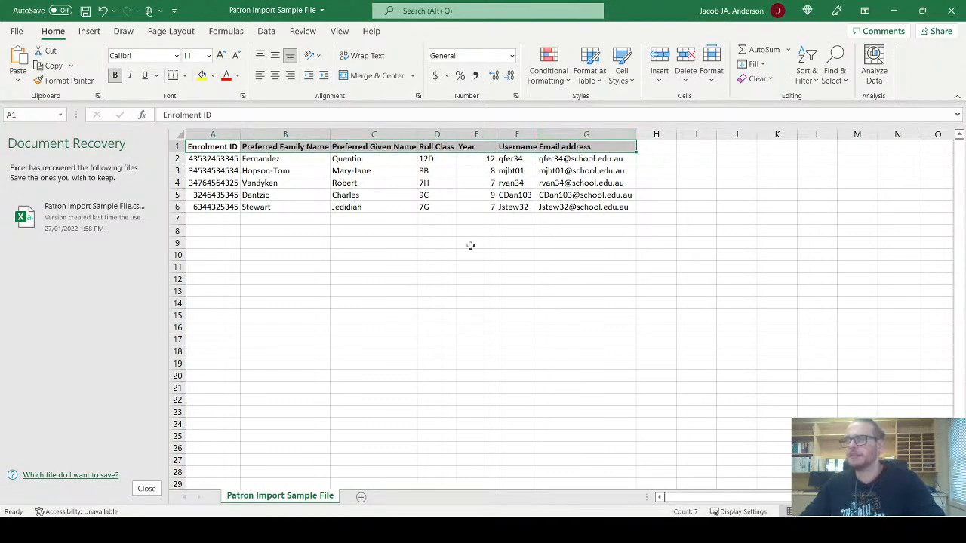
click(462, 255)
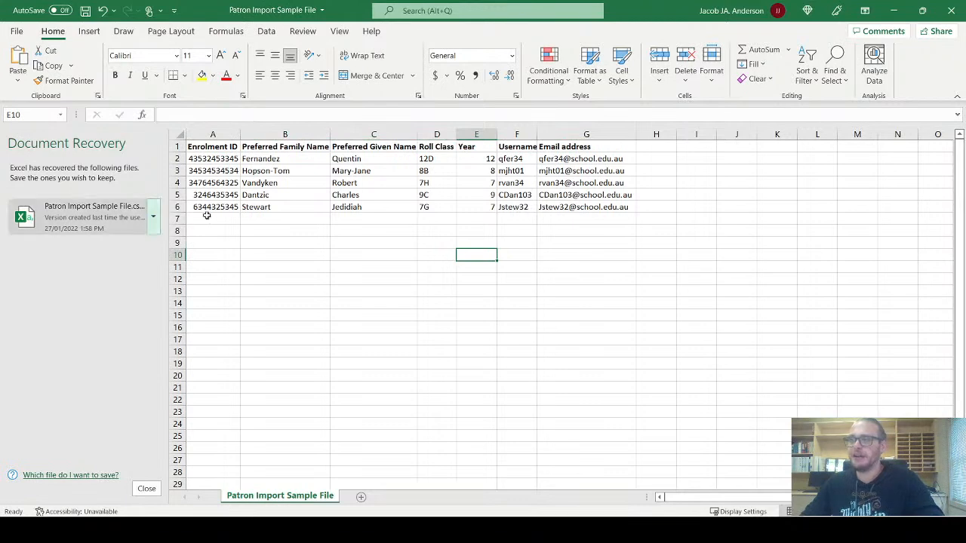
Step: Float the Excel window over the import page and walk through the seven column headings
drag(647, 8, 557, 403)
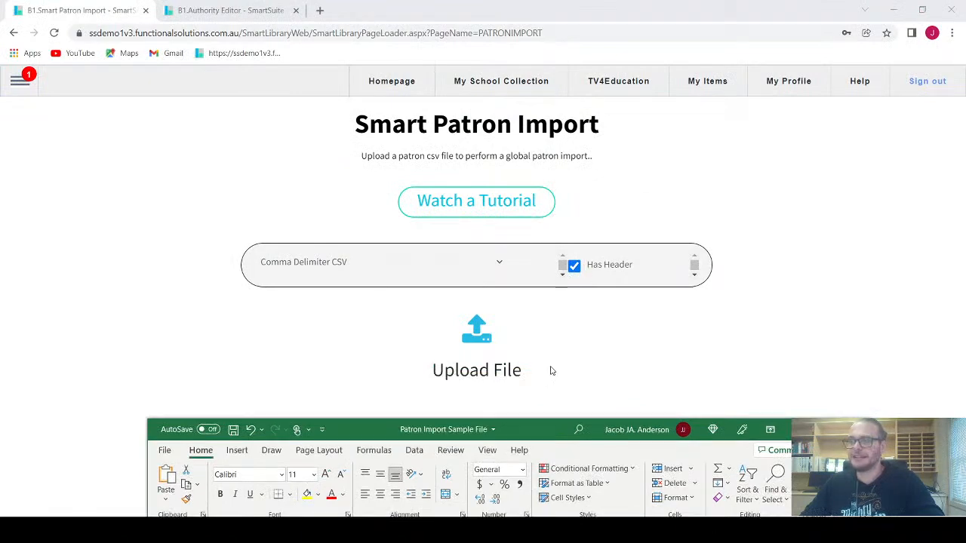
drag(540, 428, 474, 90)
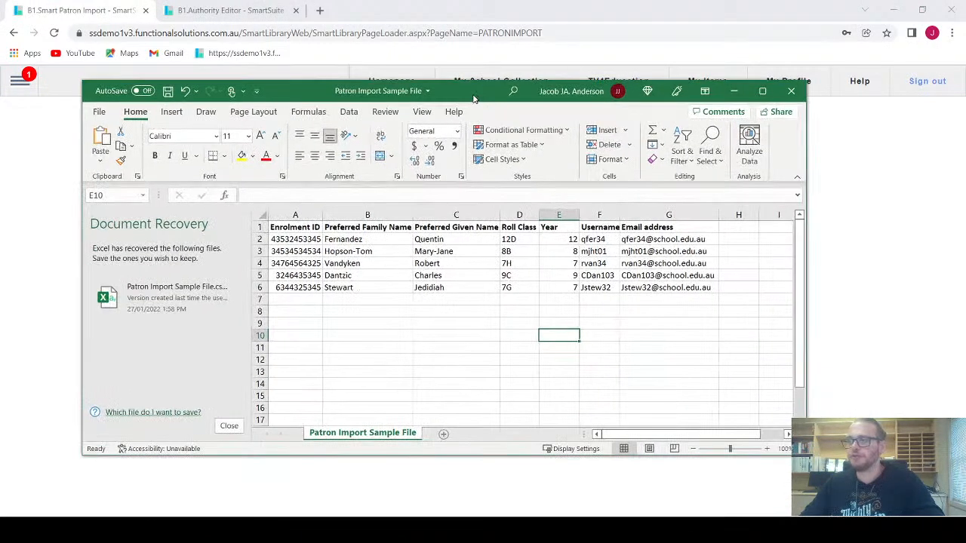
click(284, 229)
click(332, 227)
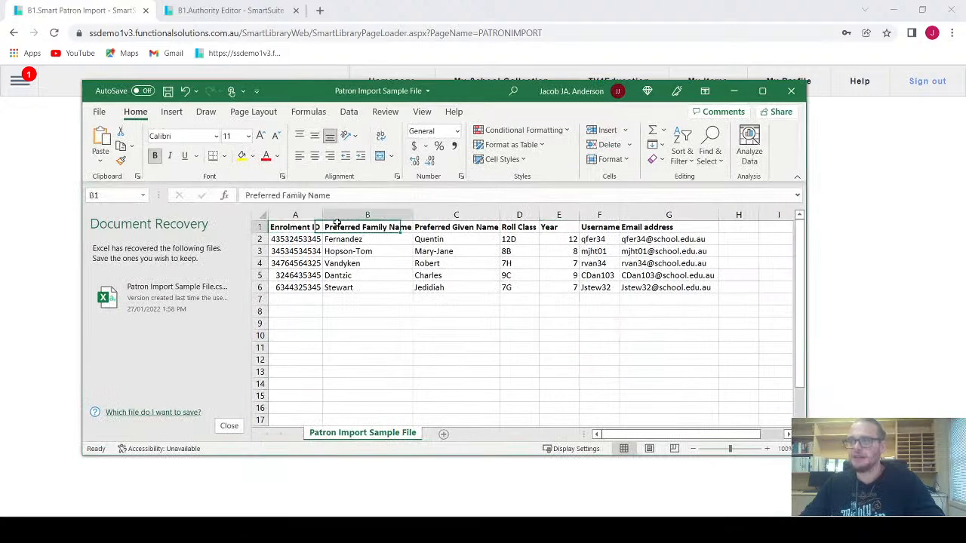
click(435, 227)
click(510, 226)
click(570, 224)
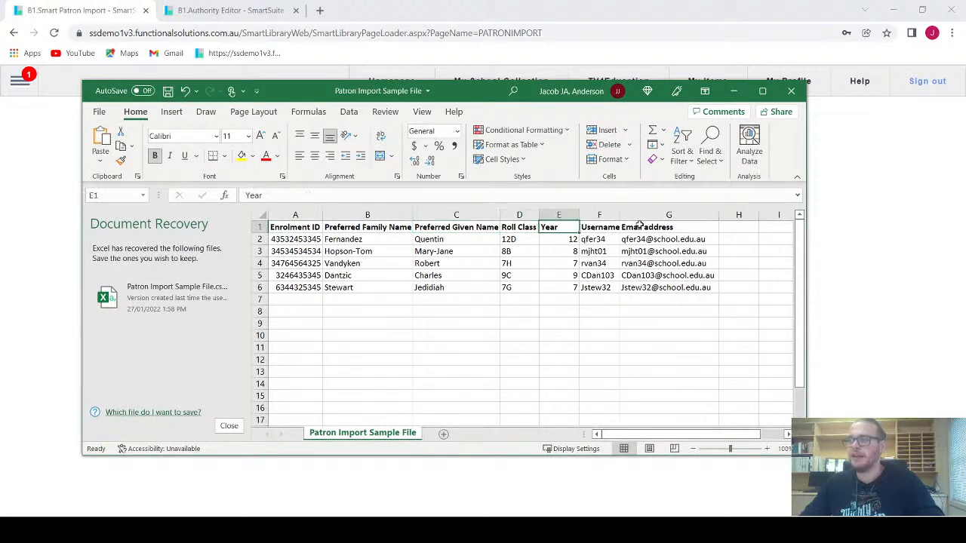
click(659, 227)
drag(661, 227, 280, 227)
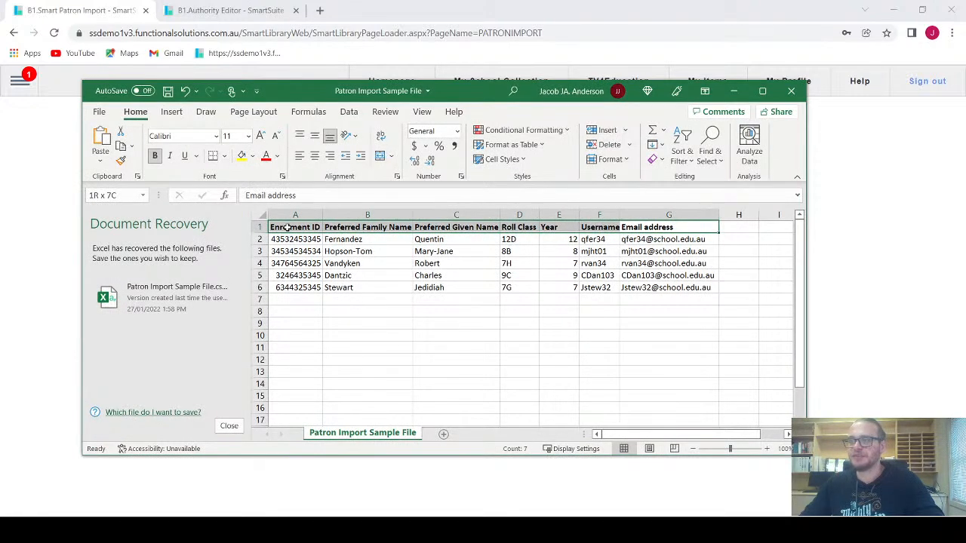
Step: Tuck Excel at the bottom and toggle Has Header off and back on
drag(462, 92, 448, 471)
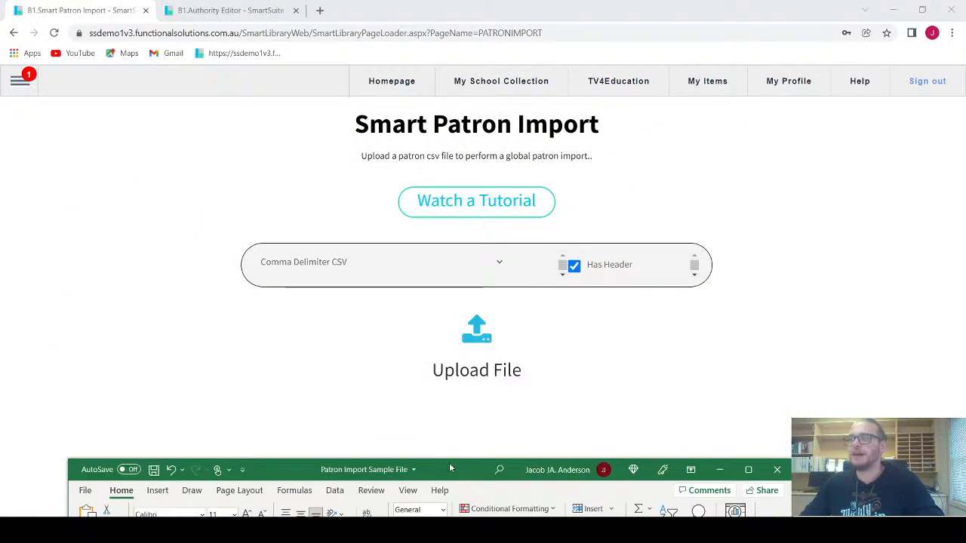
click(575, 271)
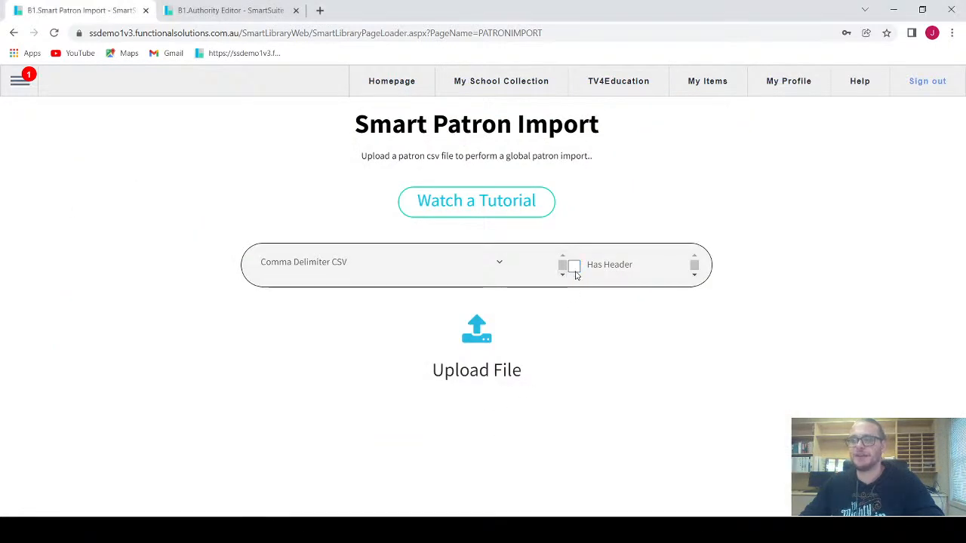
click(580, 270)
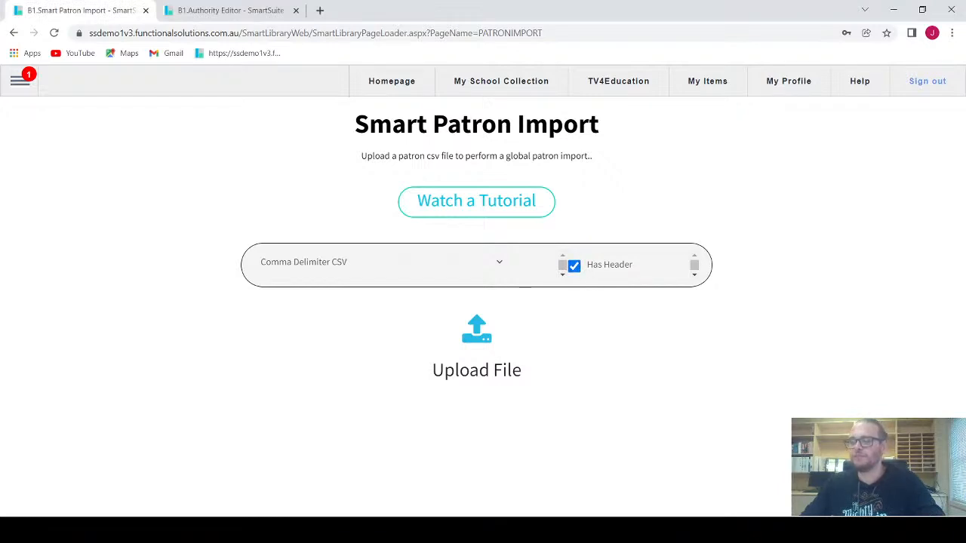
key(alt+Tab)
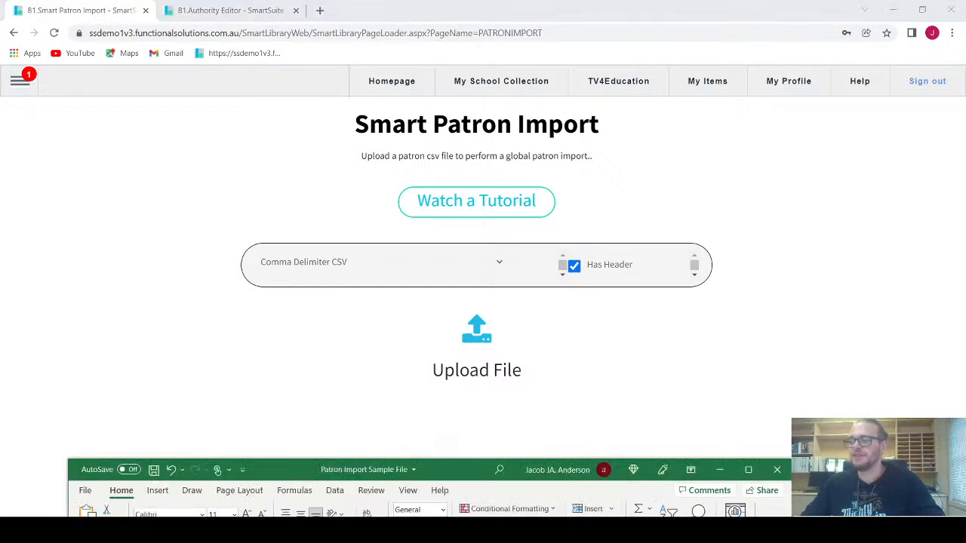
key(alt+Tab)
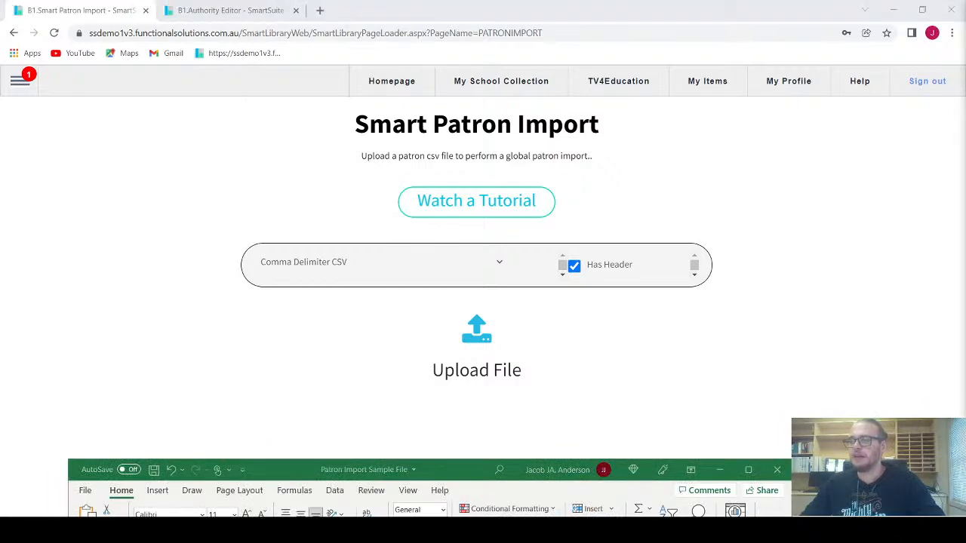
Step: Raise Excel and highlight the Enrolment ID, family name, given name and roll class columns
drag(472, 470, 477, 80)
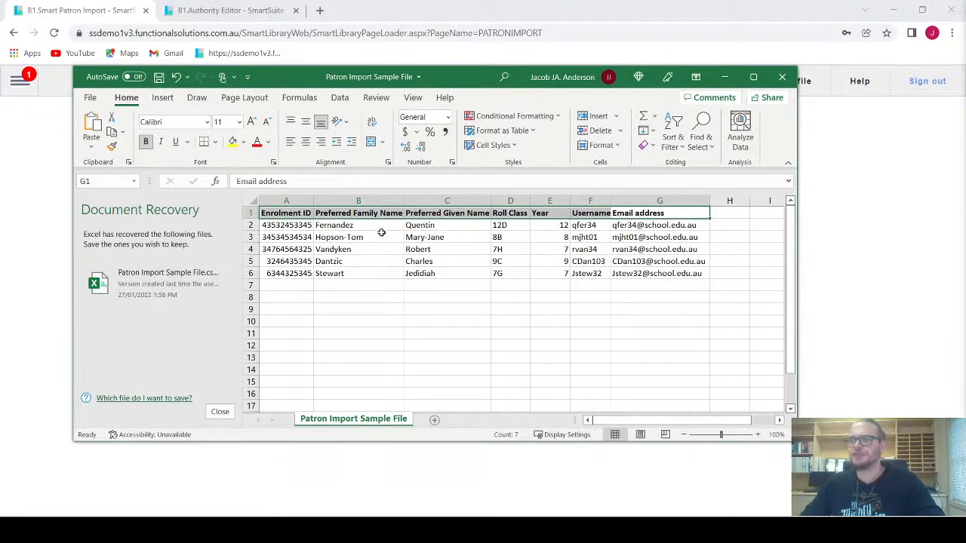
click(300, 226)
click(287, 213)
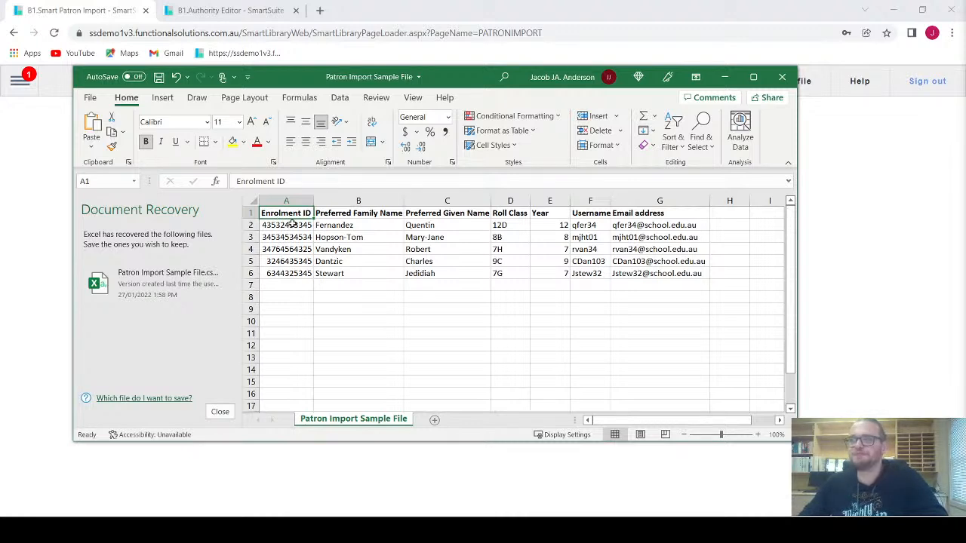
drag(363, 220, 362, 268)
click(446, 229)
drag(446, 232, 446, 267)
click(449, 295)
drag(512, 228, 556, 274)
click(558, 287)
Step: Highlight the usernames, email addresses and column blocks A–E and F–G, then return to the browser
drag(592, 225, 603, 274)
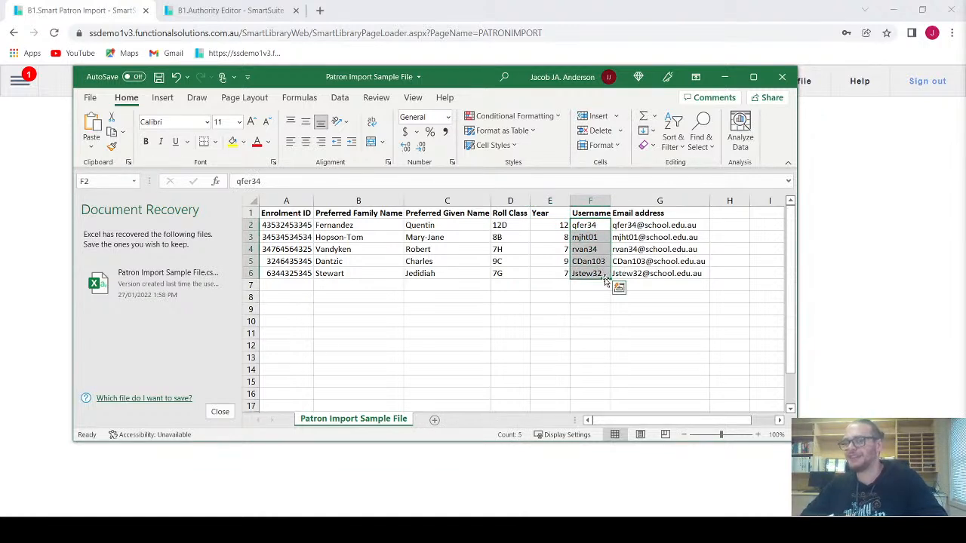
click(596, 309)
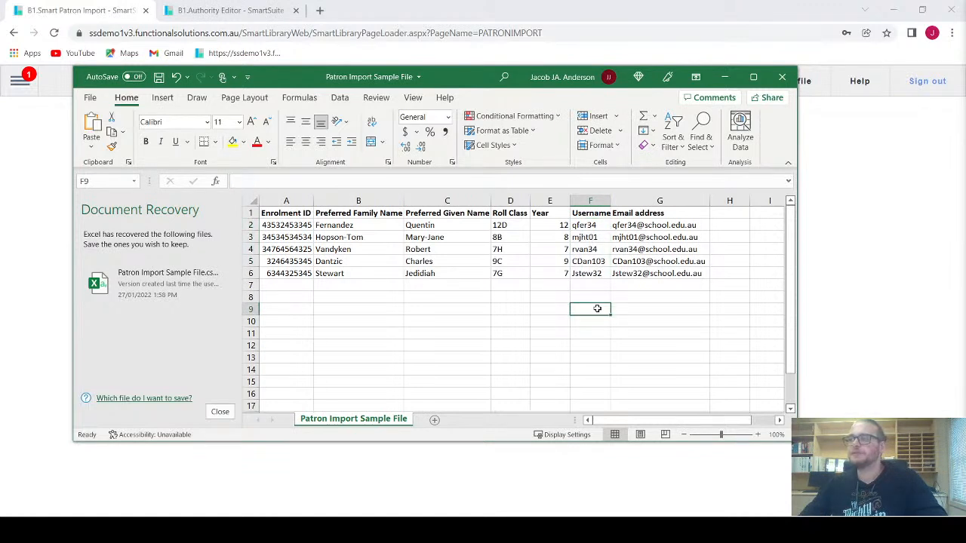
drag(679, 227, 681, 271)
click(683, 299)
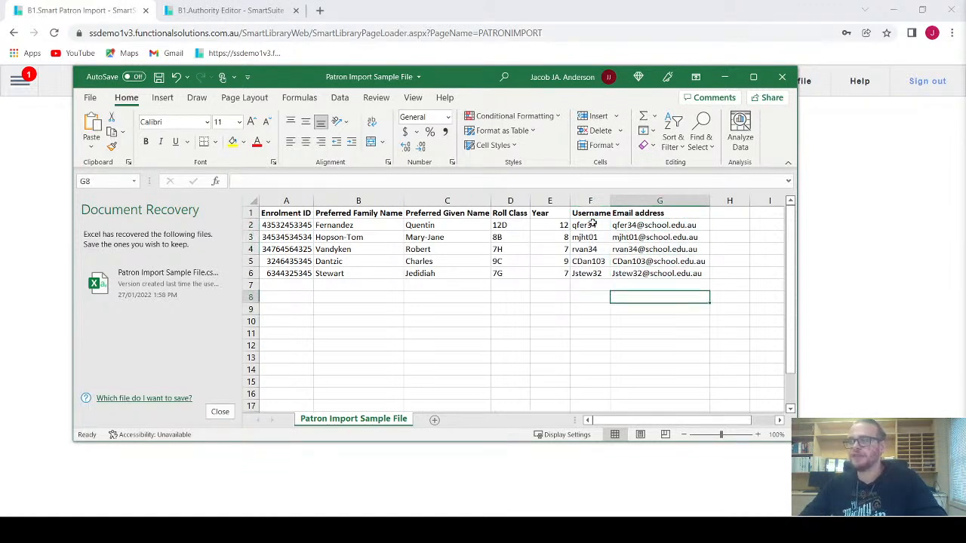
drag(560, 214, 294, 273)
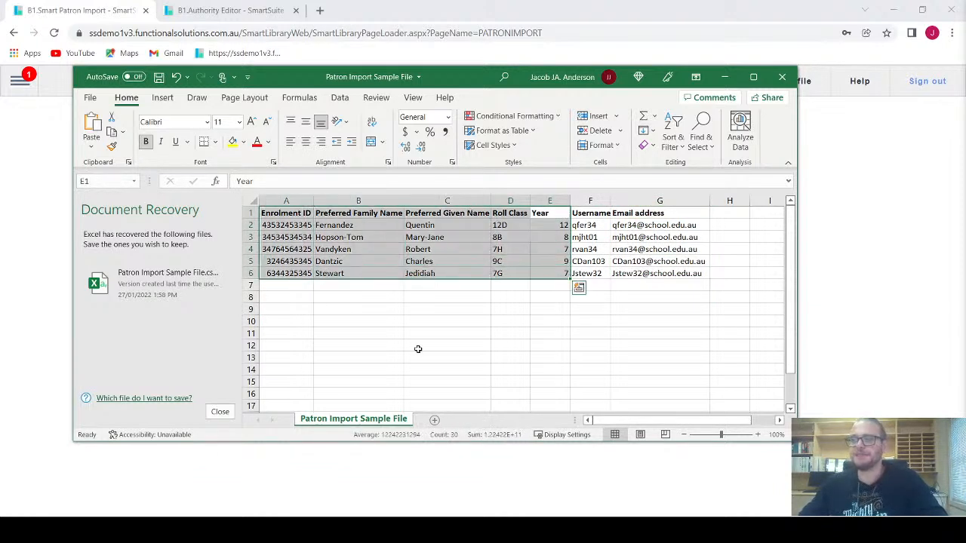
click(555, 342)
drag(586, 215, 656, 273)
click(592, 323)
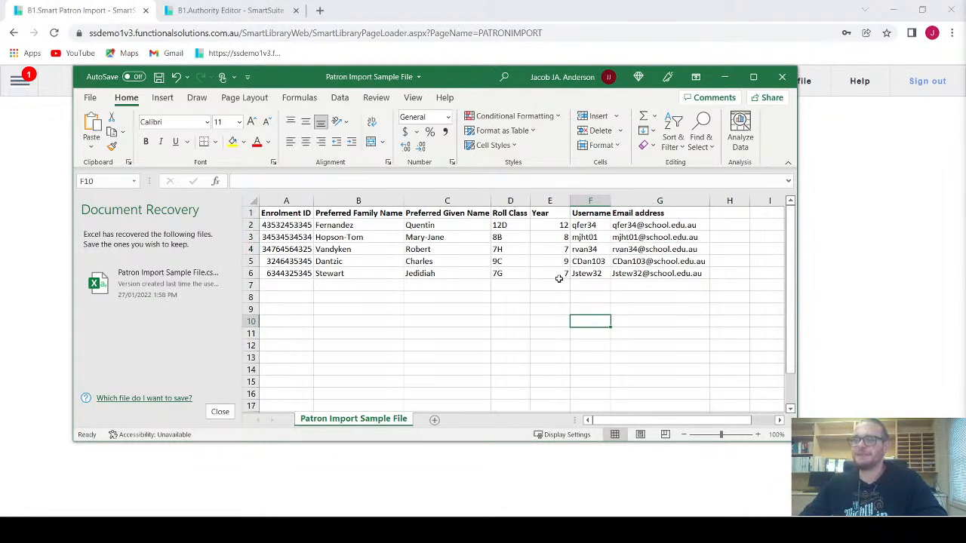
click(857, 281)
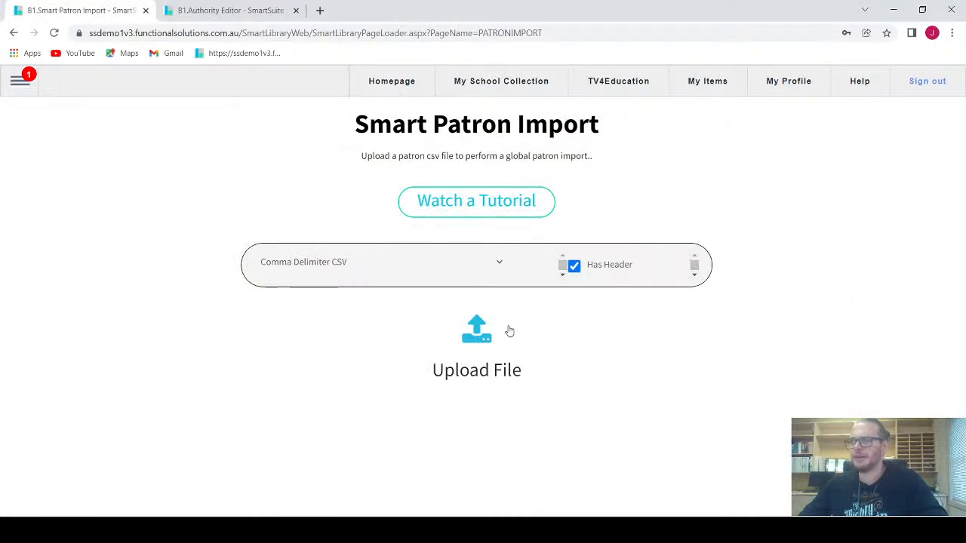
Step: Upload Patron Import Sample File from the Downloads folder to Smart Patron Import
click(481, 335)
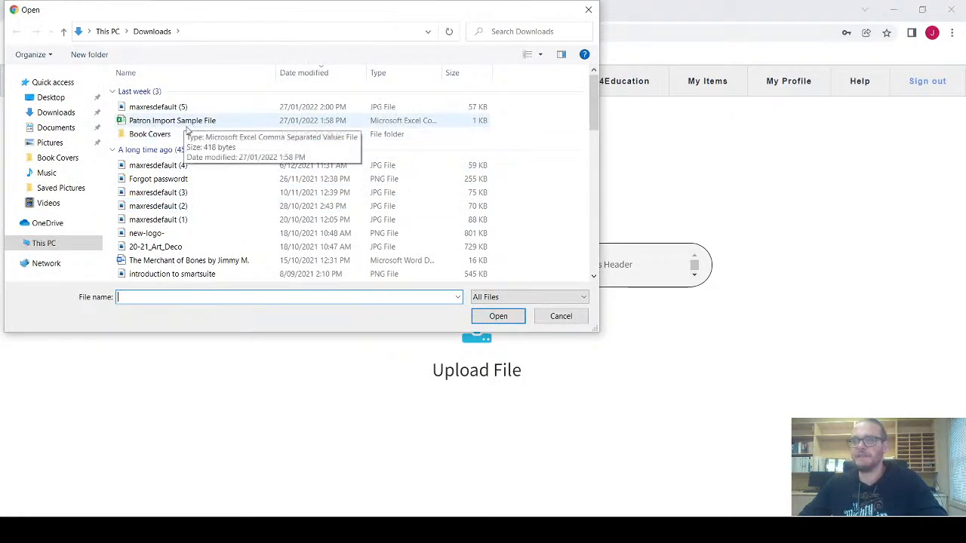
click(187, 123)
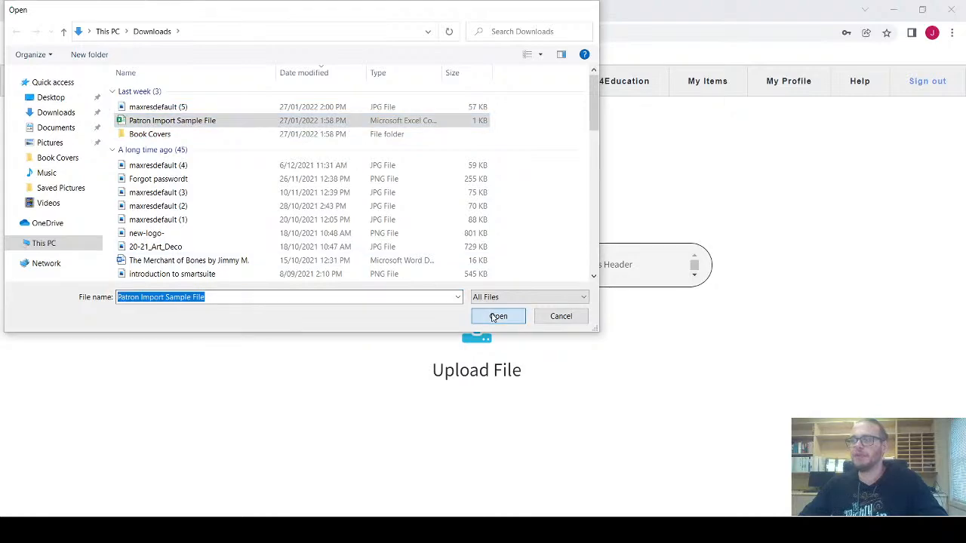
click(498, 316)
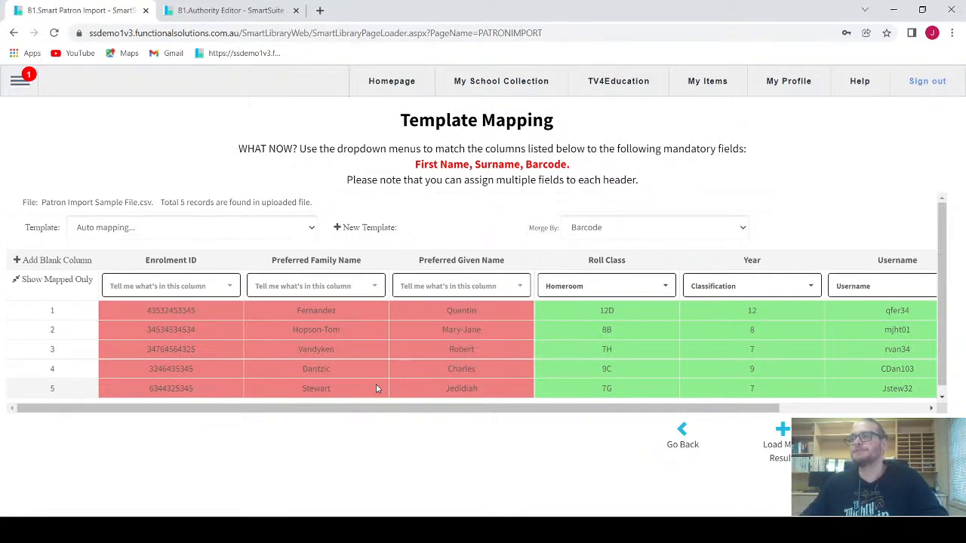
click(270, 231)
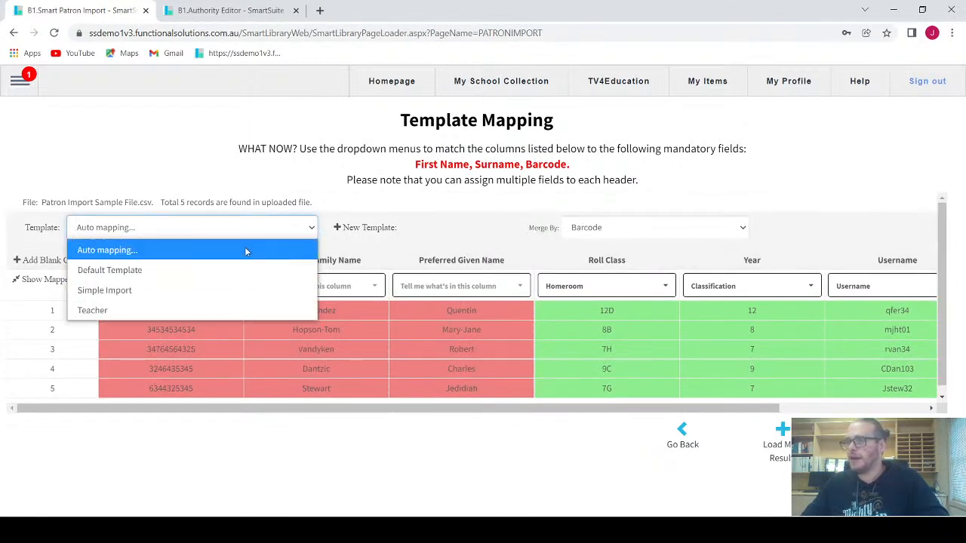
click(254, 228)
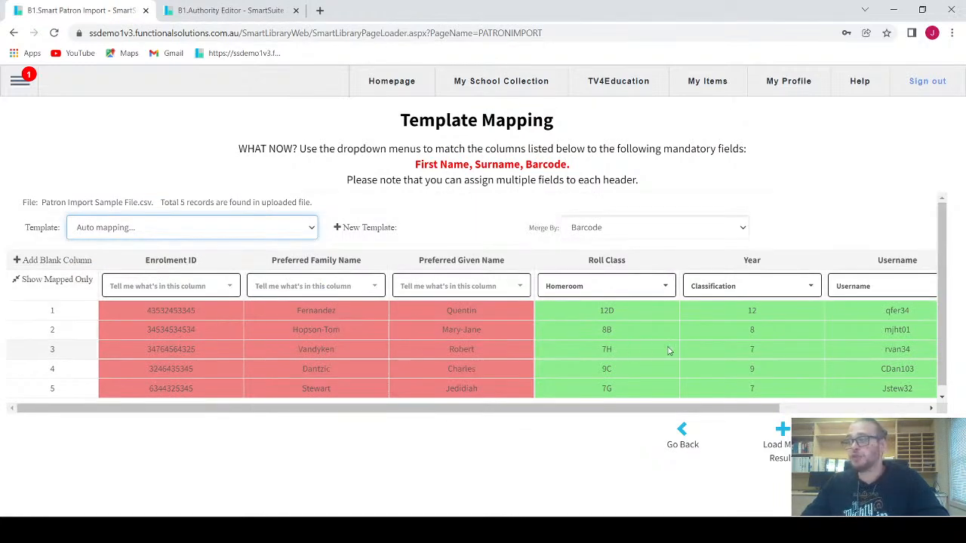
drag(662, 410, 800, 408)
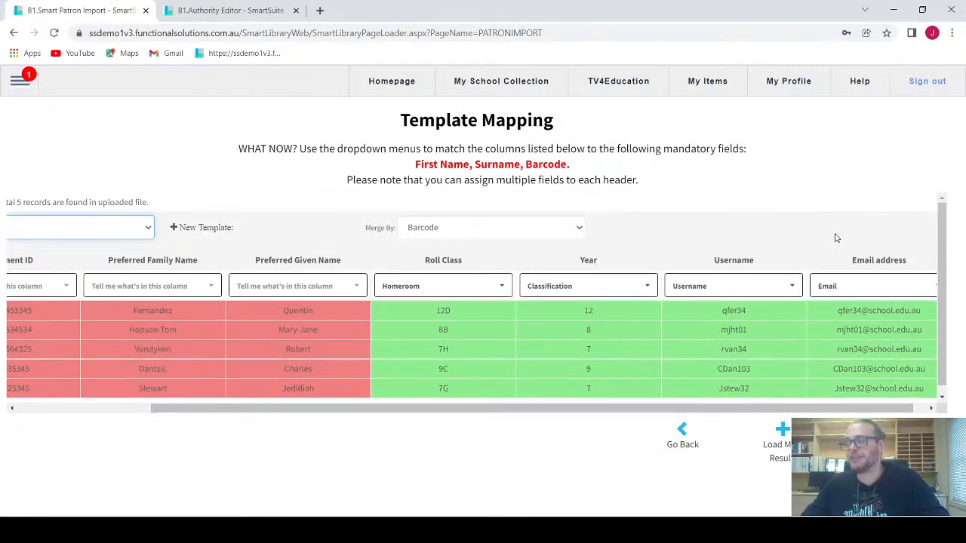
drag(554, 406, 365, 410)
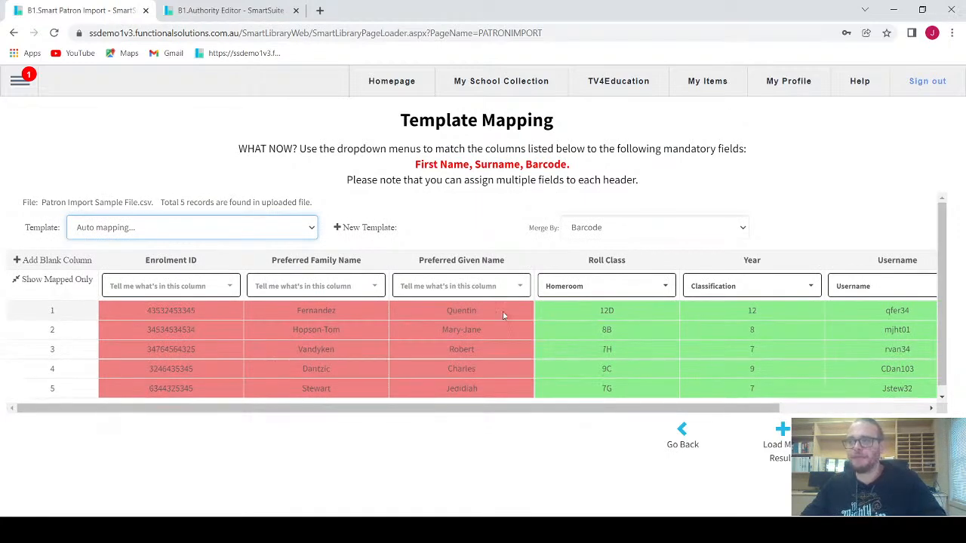
Step: Map Enrolment ID to Barcode and Preferred Family Name to Surname
click(211, 290)
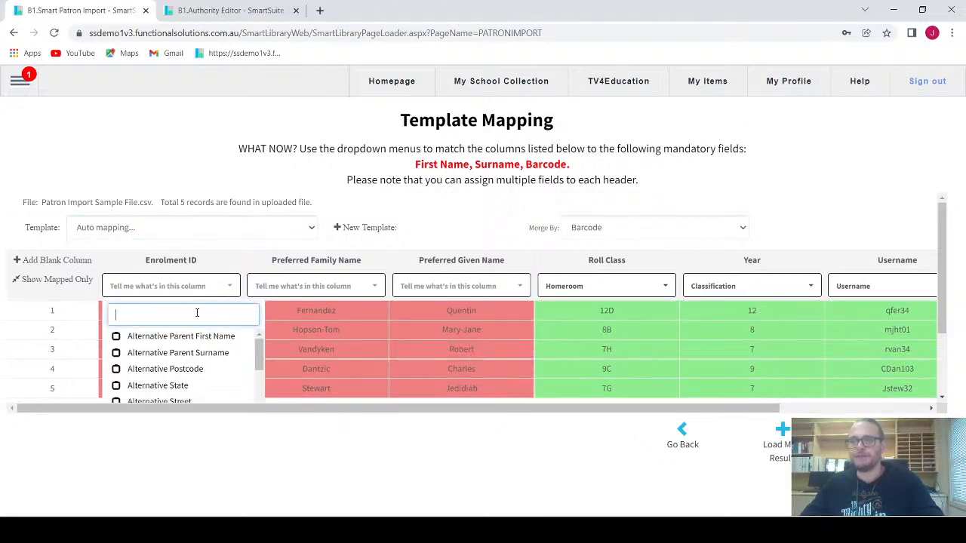
text(bar)
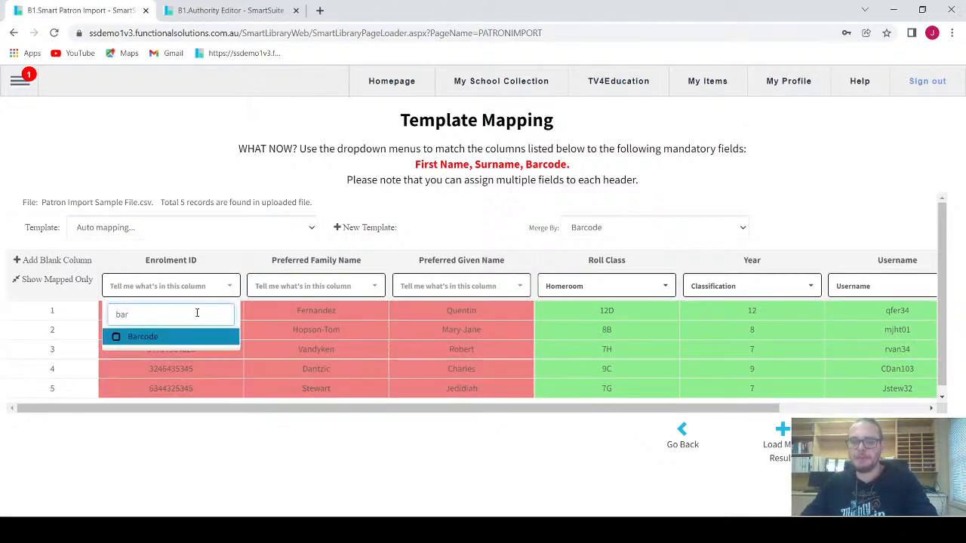
click(139, 338)
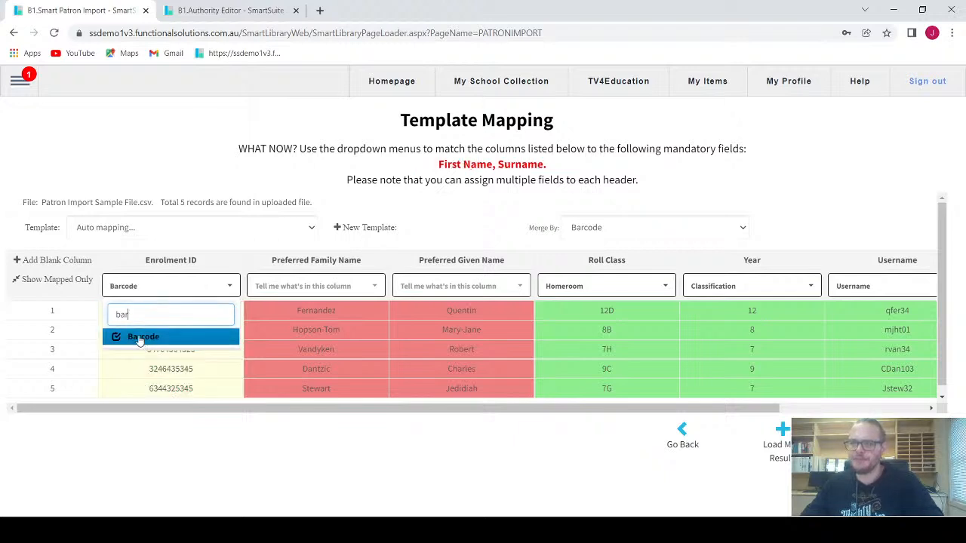
click(340, 293)
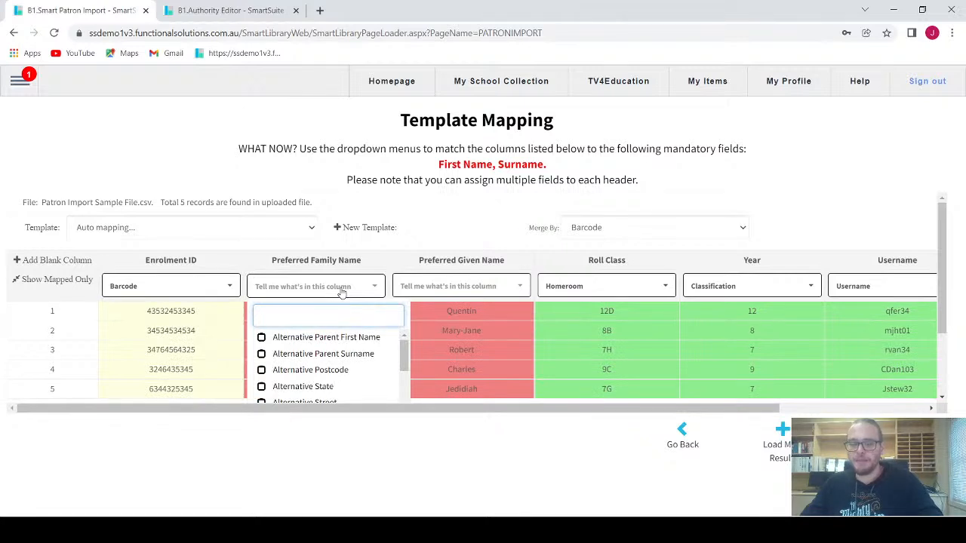
text(sur)
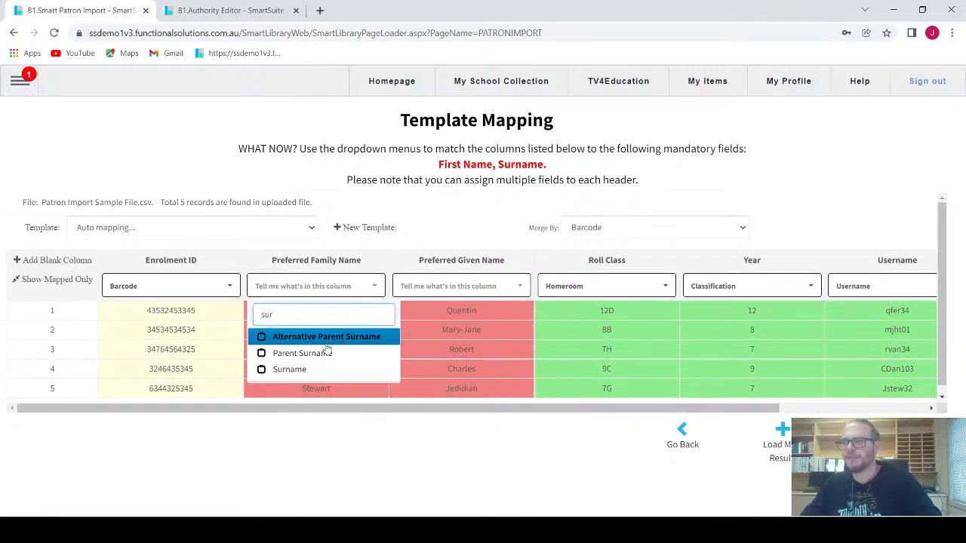
click(265, 375)
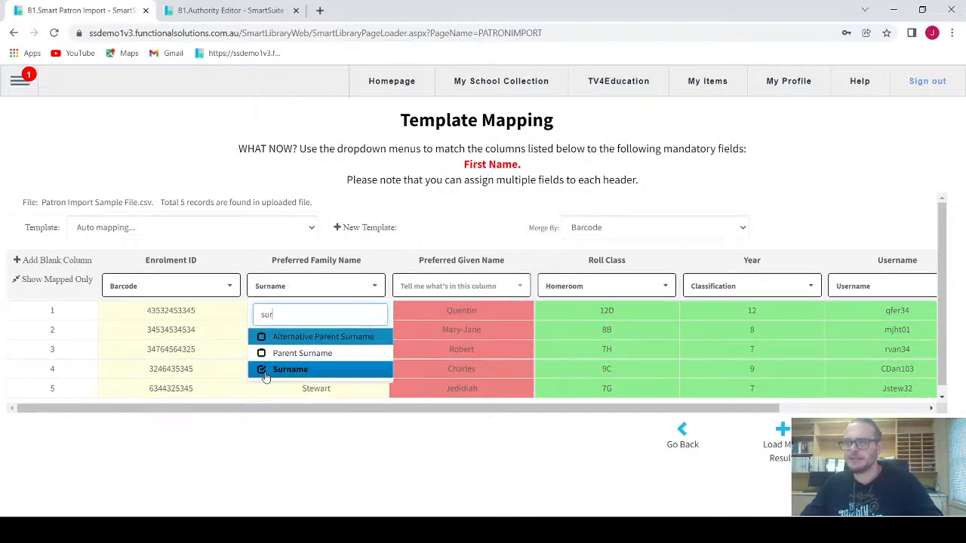
Step: Map Preferred Given Name to First Name only, removing Alternative Parent First Name
click(485, 291)
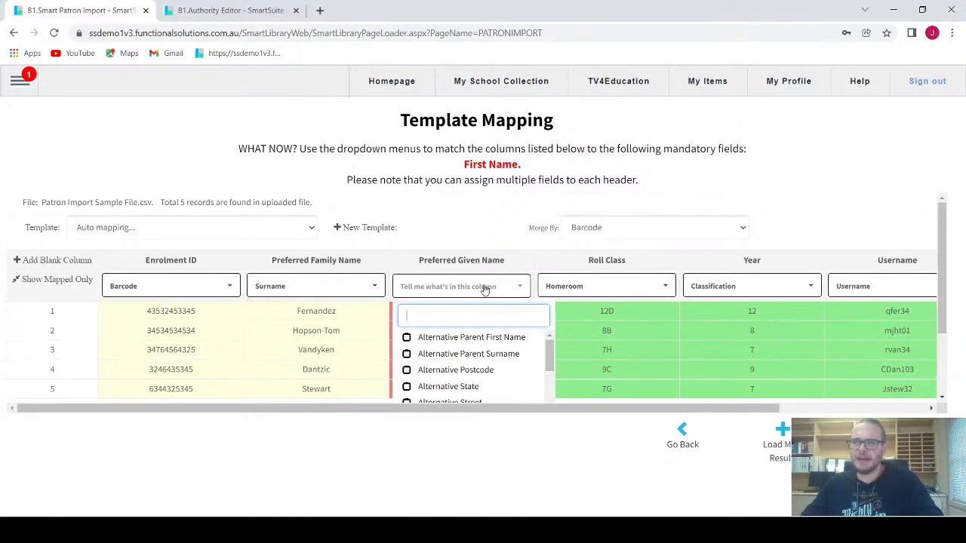
text(first)
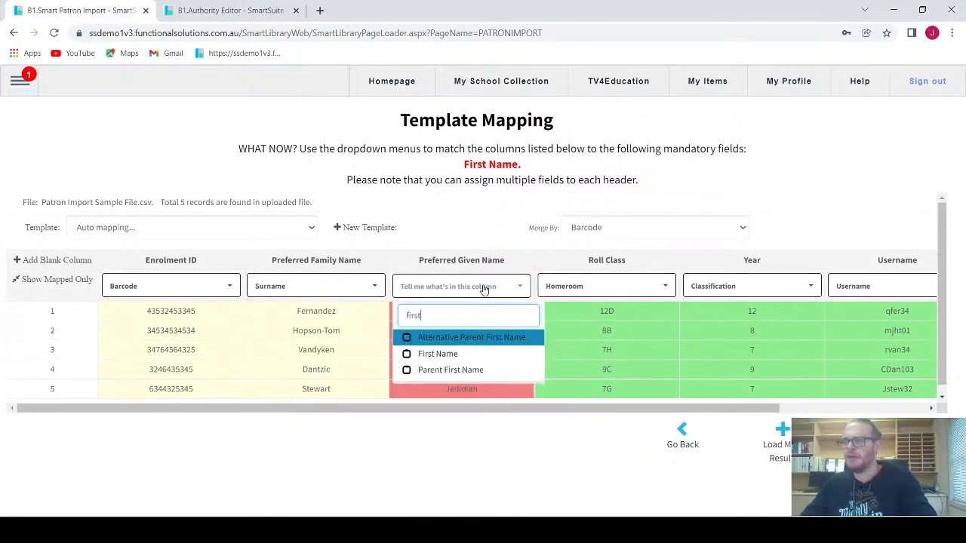
click(481, 341)
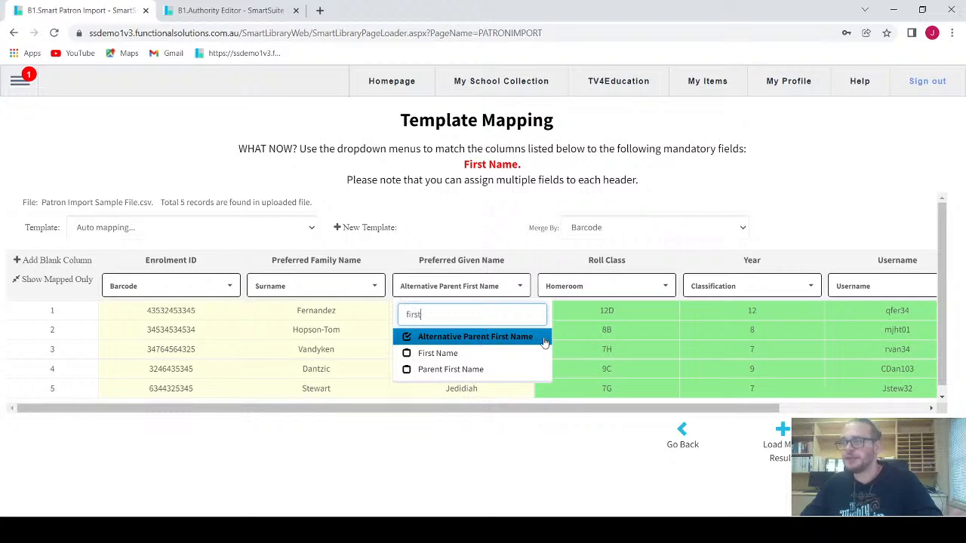
click(473, 355)
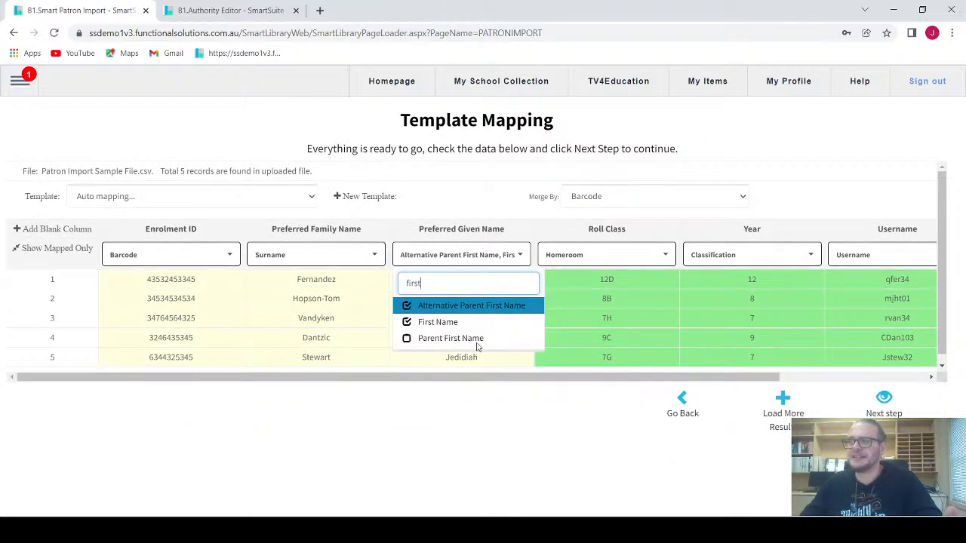
click(517, 257)
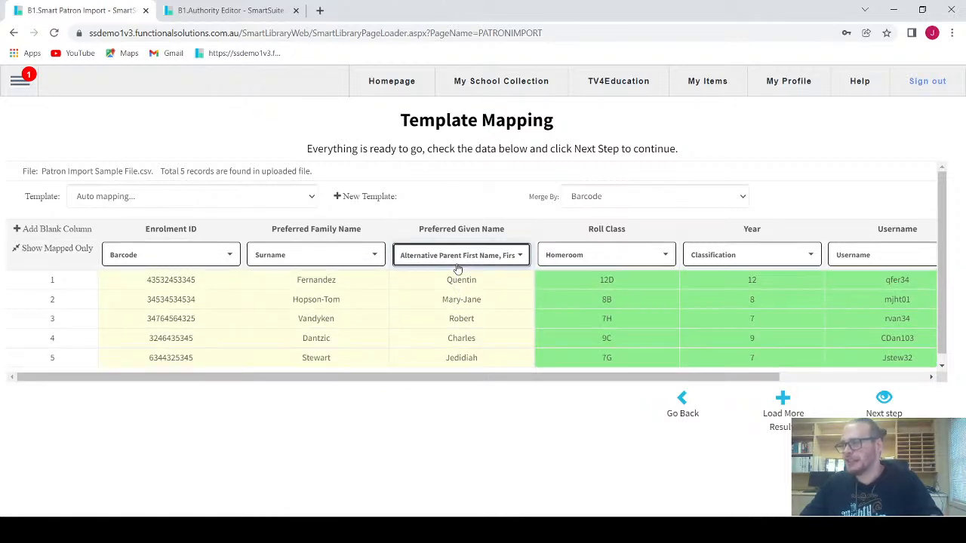
click(486, 260)
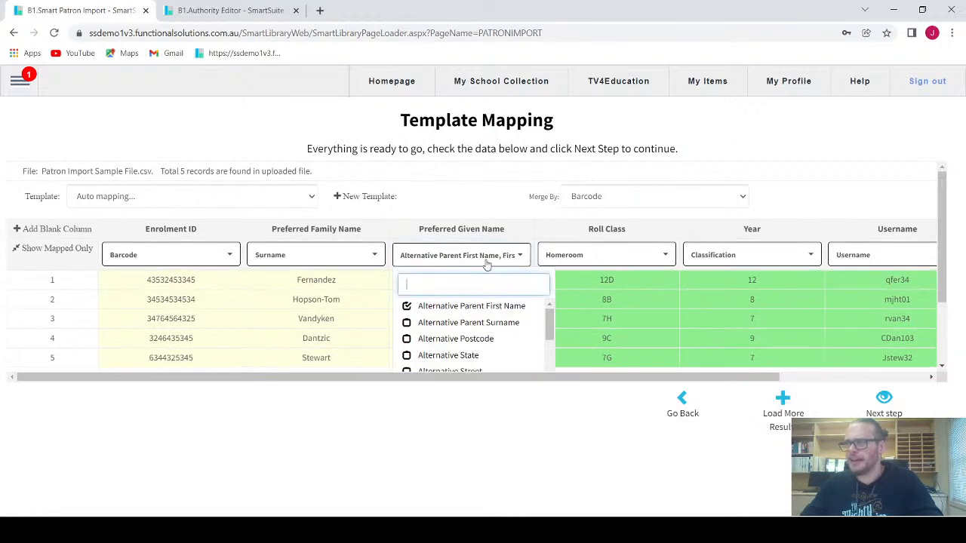
text(a)
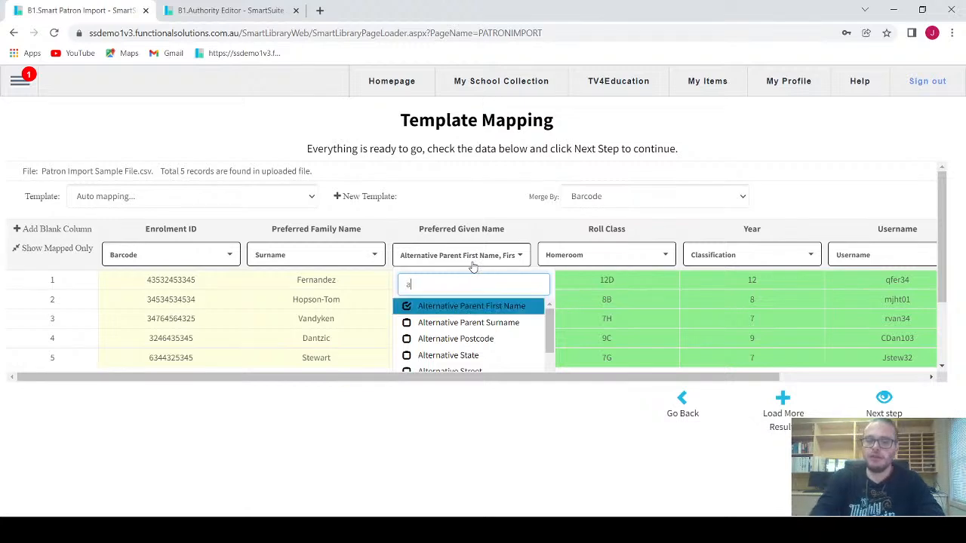
text(lter)
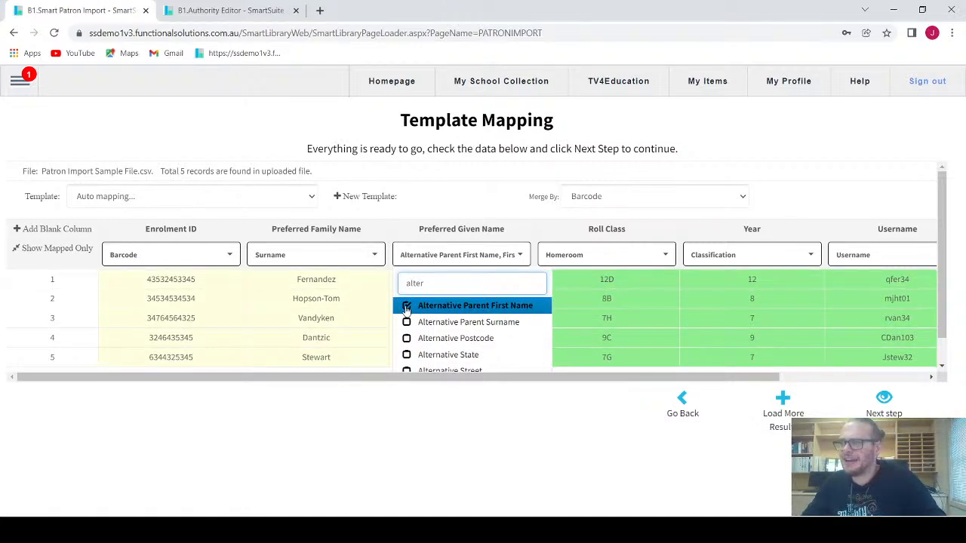
click(406, 306)
click(498, 260)
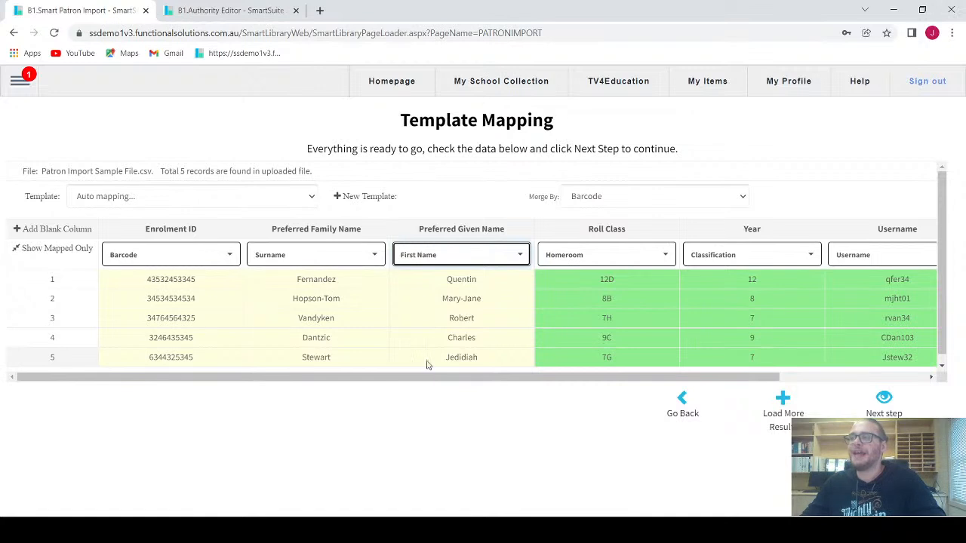
click(682, 201)
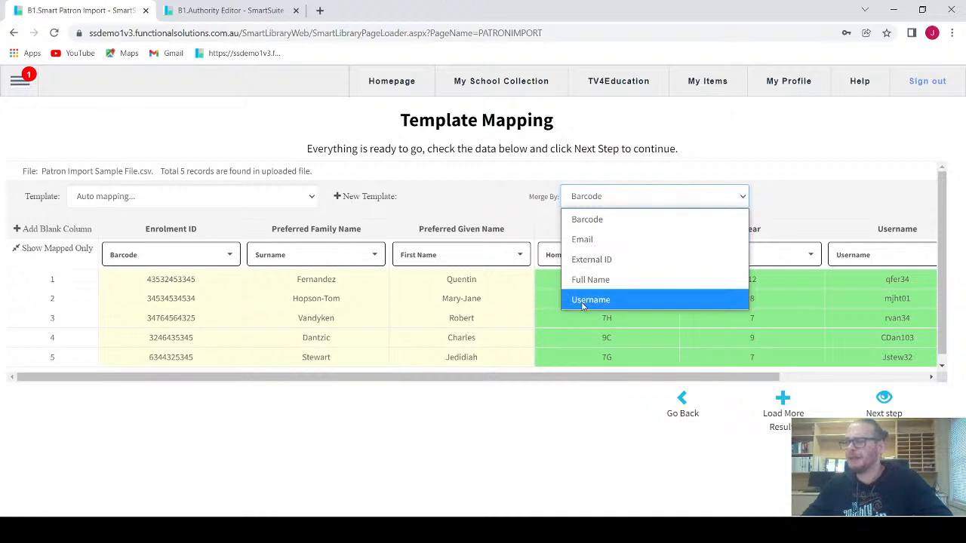
click(564, 420)
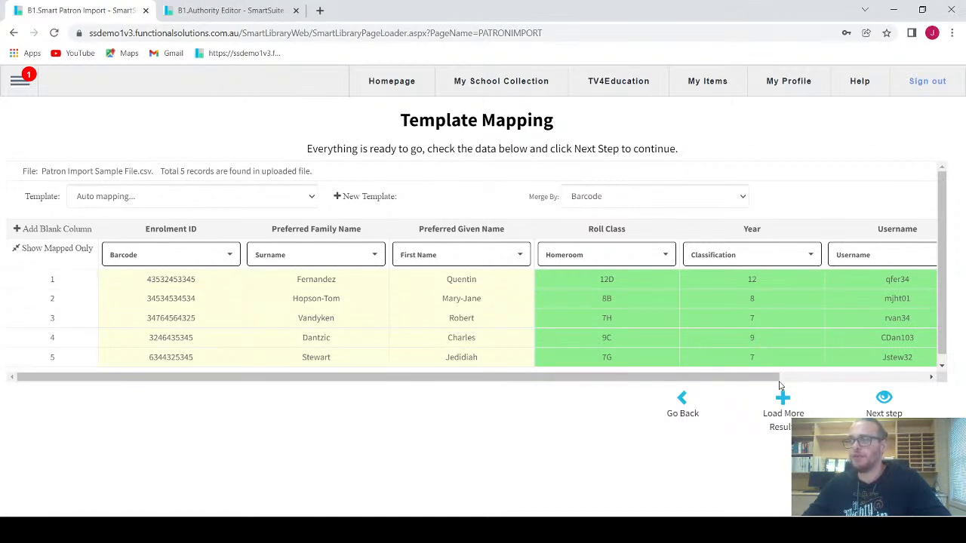
drag(773, 377, 862, 380)
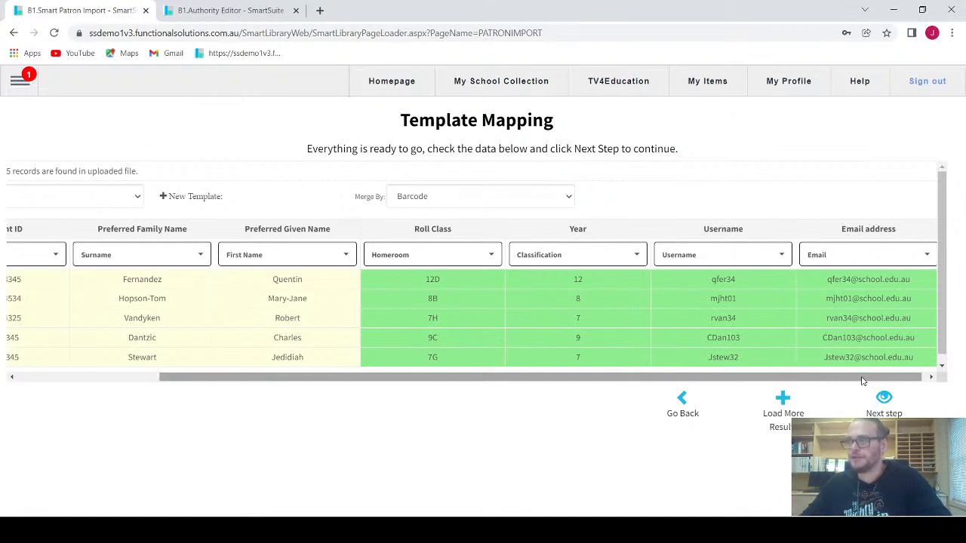
drag(605, 386, 463, 384)
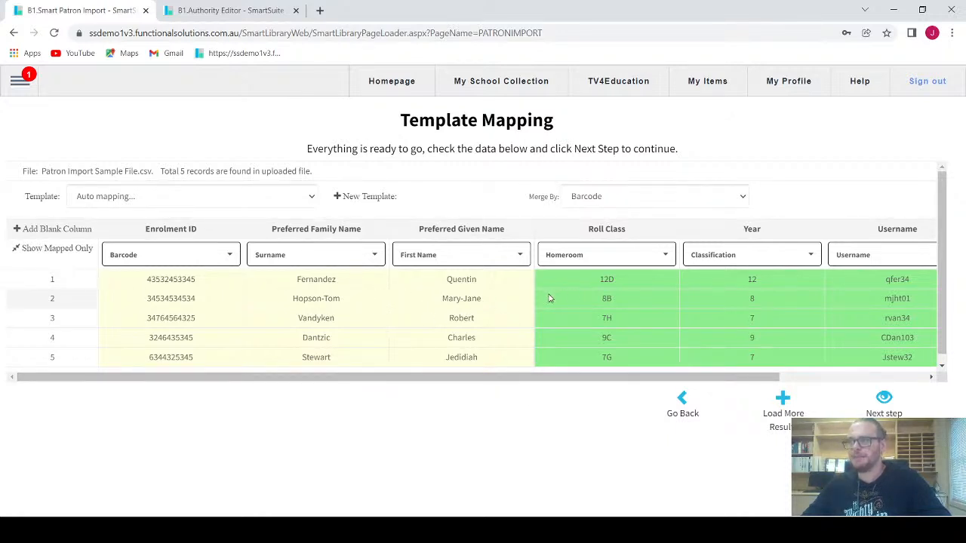
Step: Review the Preview Changes list of five patron updates, then perform the changes
click(884, 399)
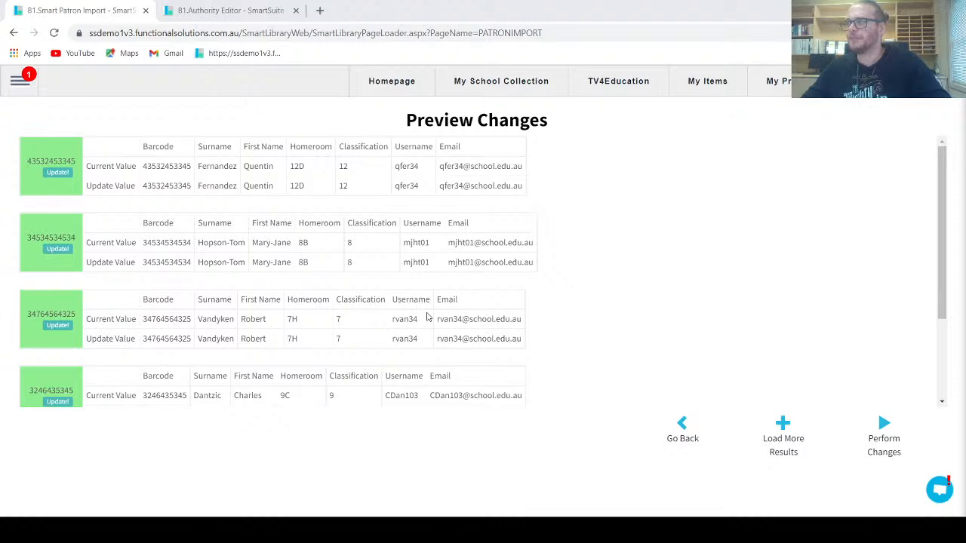
triple_click(783, 432)
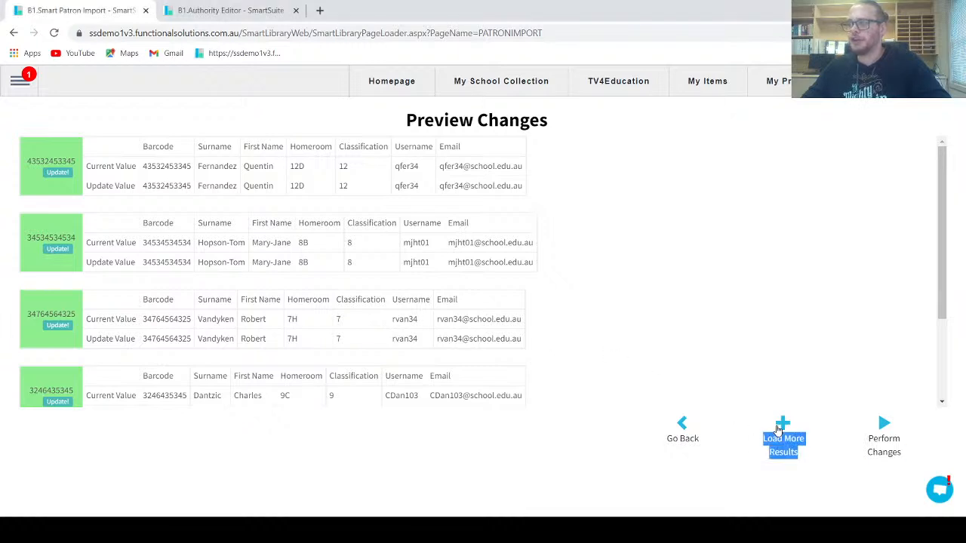
scroll(736, 366, down, 3)
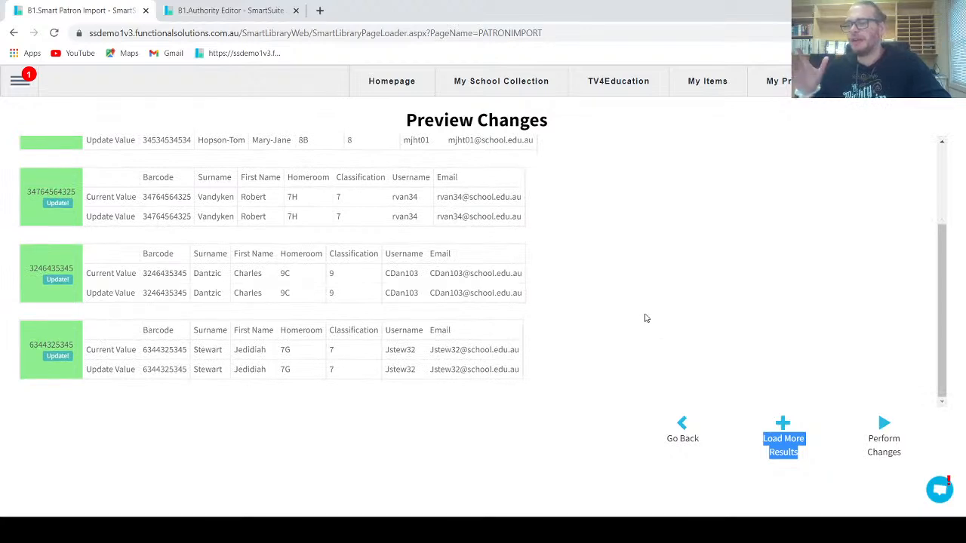
scroll(646, 318, up, 3)
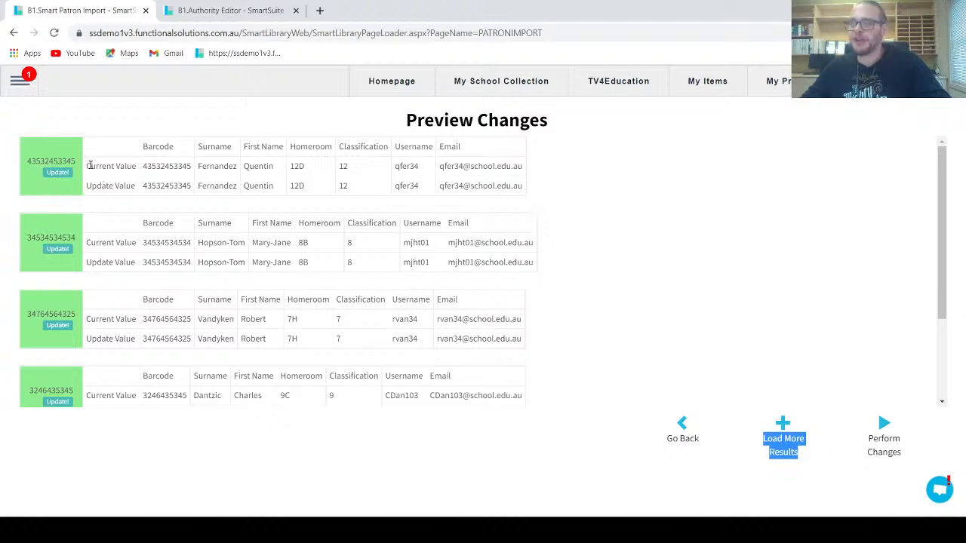
drag(89, 168, 480, 172)
click(481, 182)
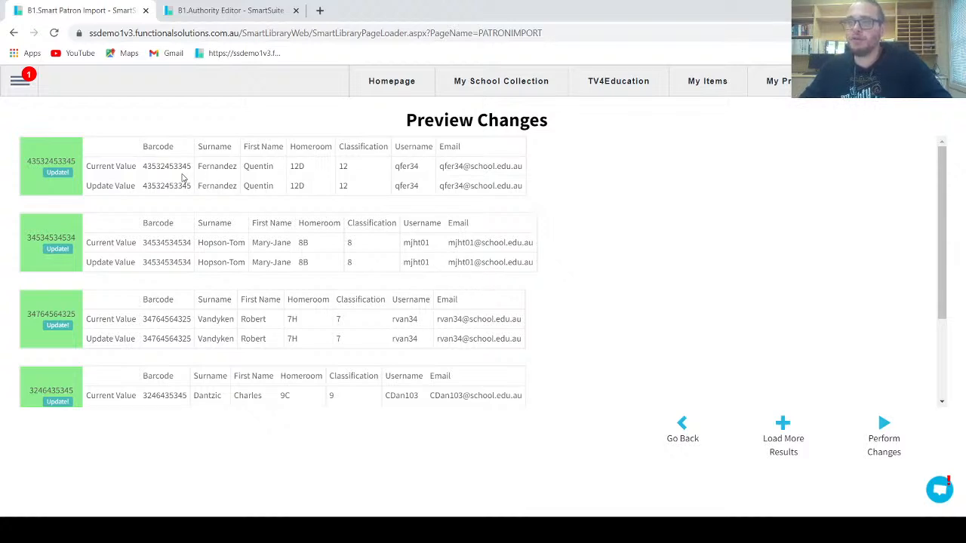
scroll(151, 200, down, 3)
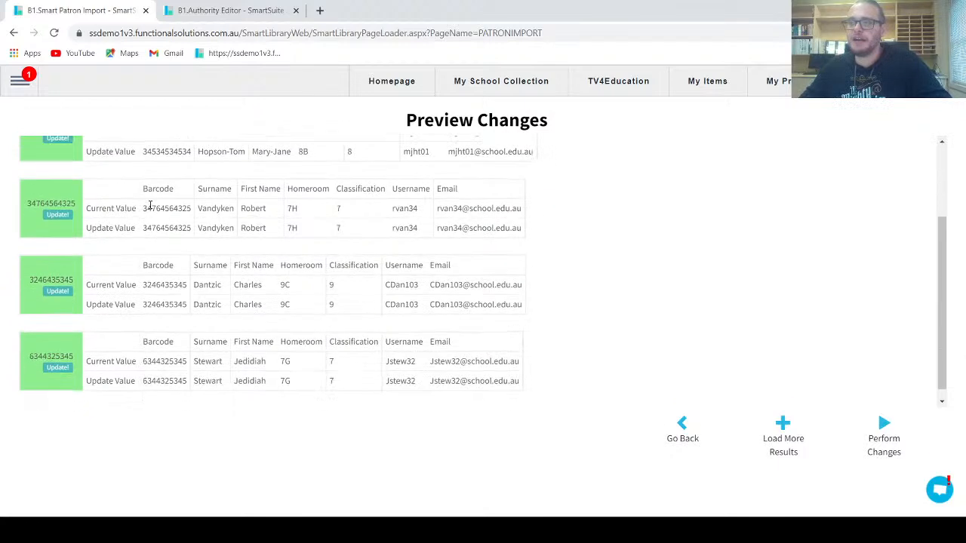
scroll(161, 351, up, 3)
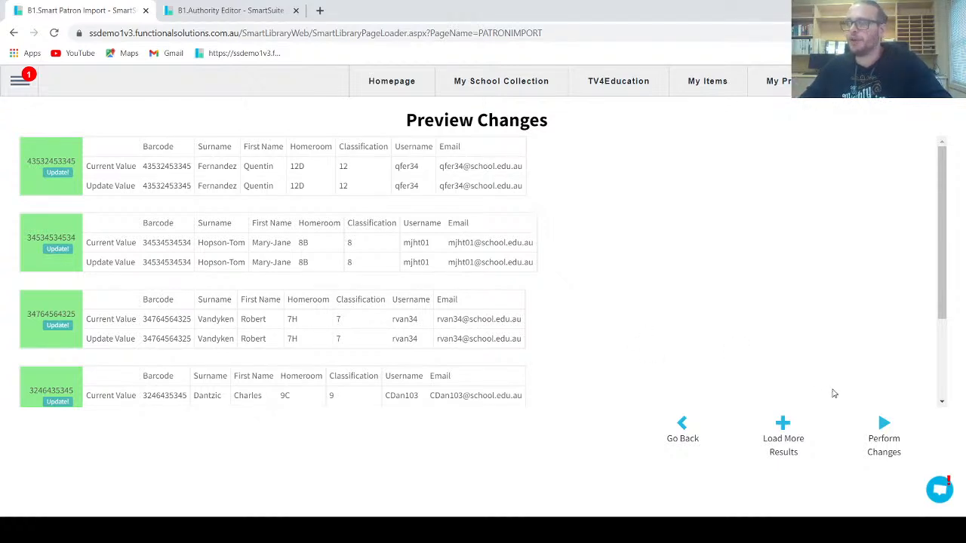
click(884, 426)
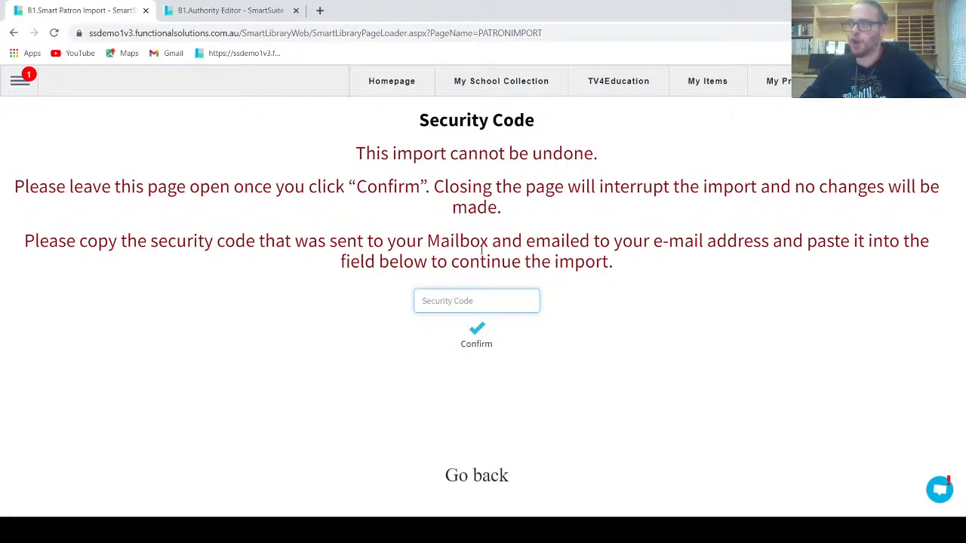
Step: Open the mailbox in a new tab and view the Patron Import Security Code message
click(18, 82)
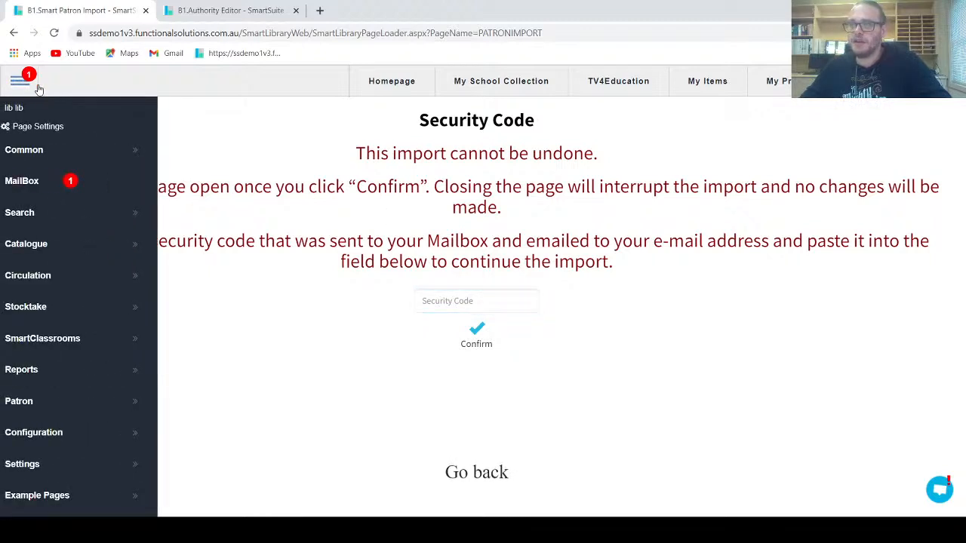
right_click(34, 186)
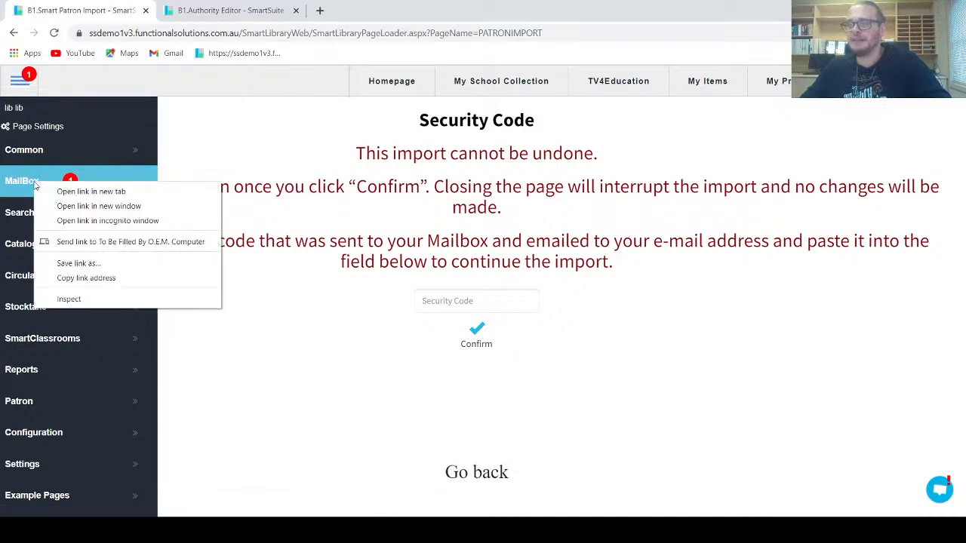
click(111, 194)
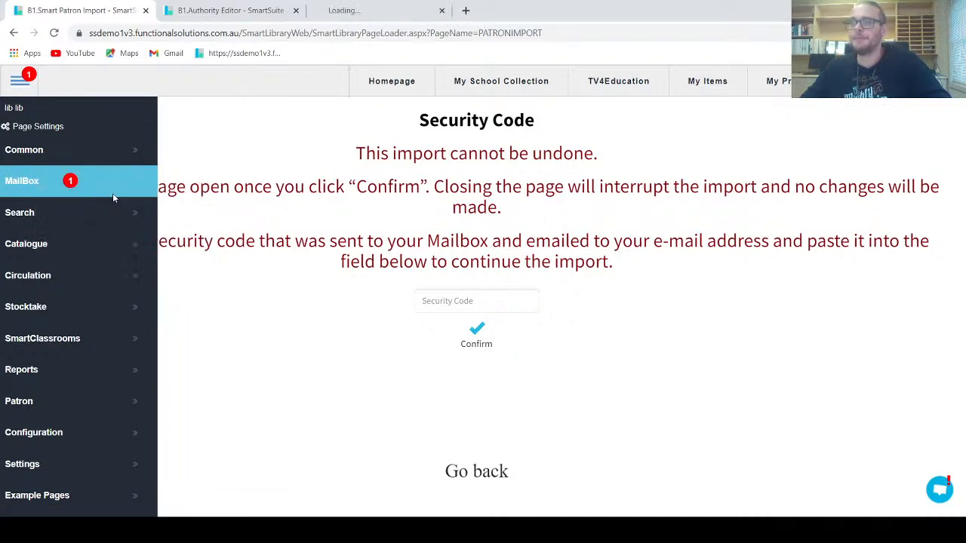
click(400, 19)
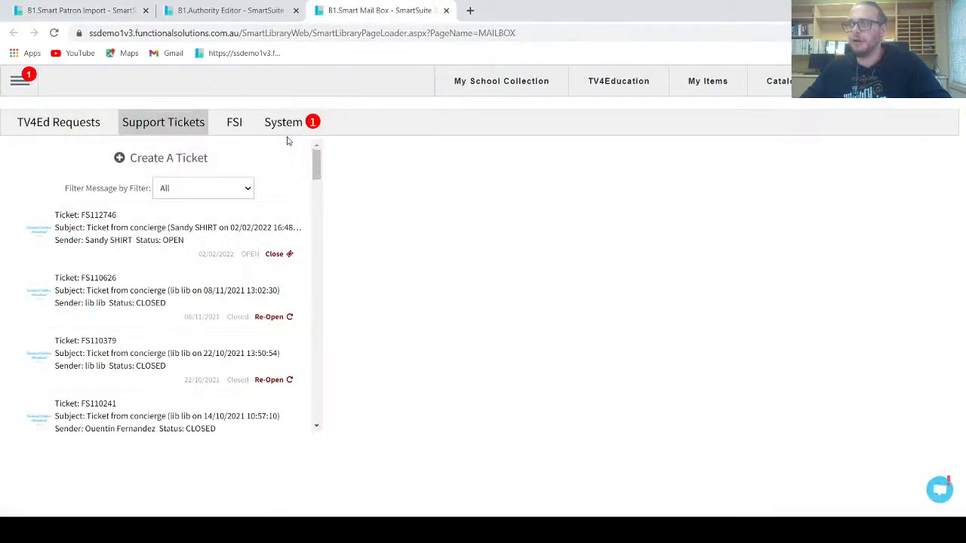
click(285, 130)
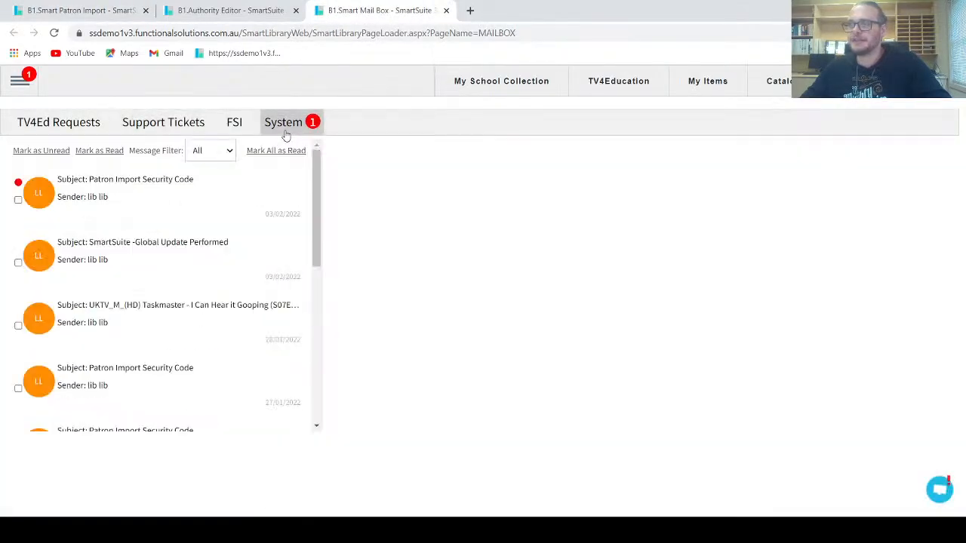
click(153, 208)
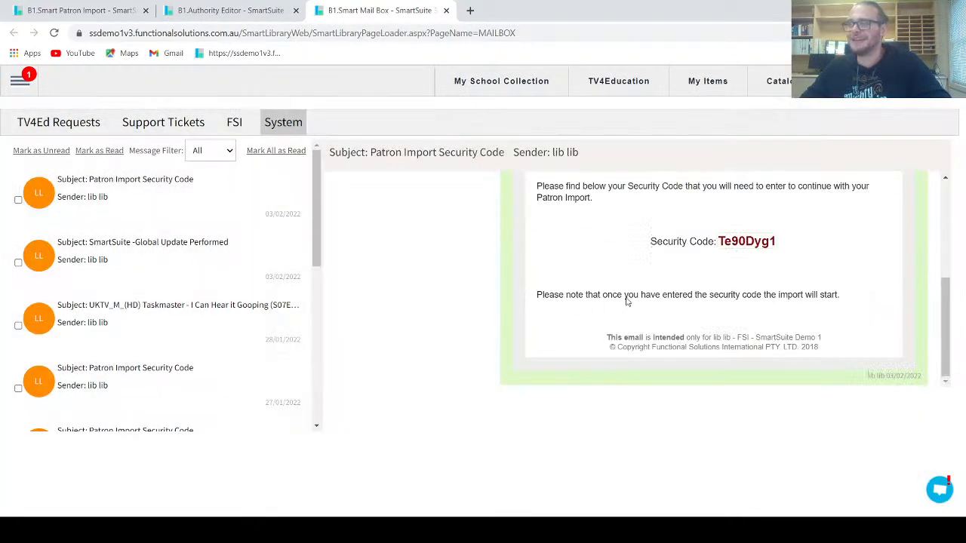
Step: Copy the emailed security code and return to the Smart Patron Import tab
drag(720, 241, 777, 242)
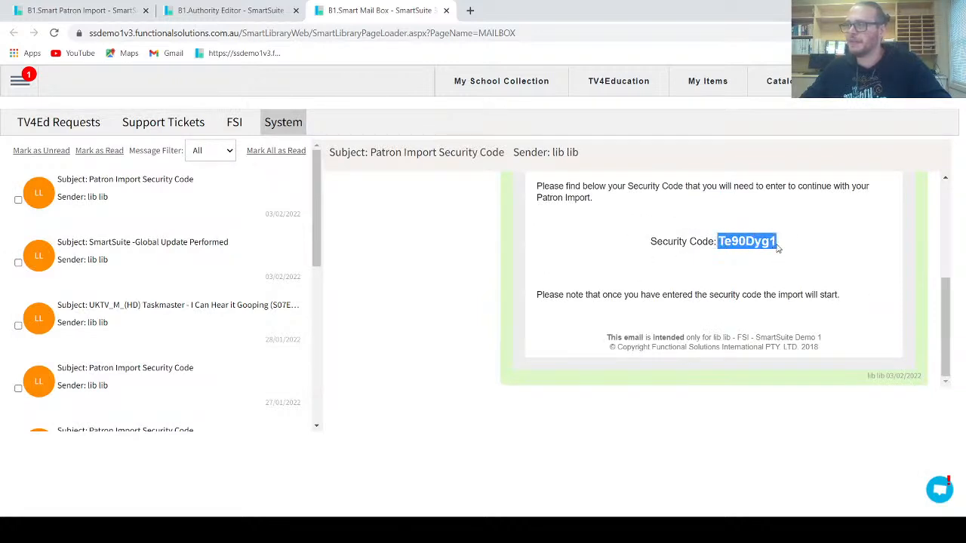
right_click(747, 243)
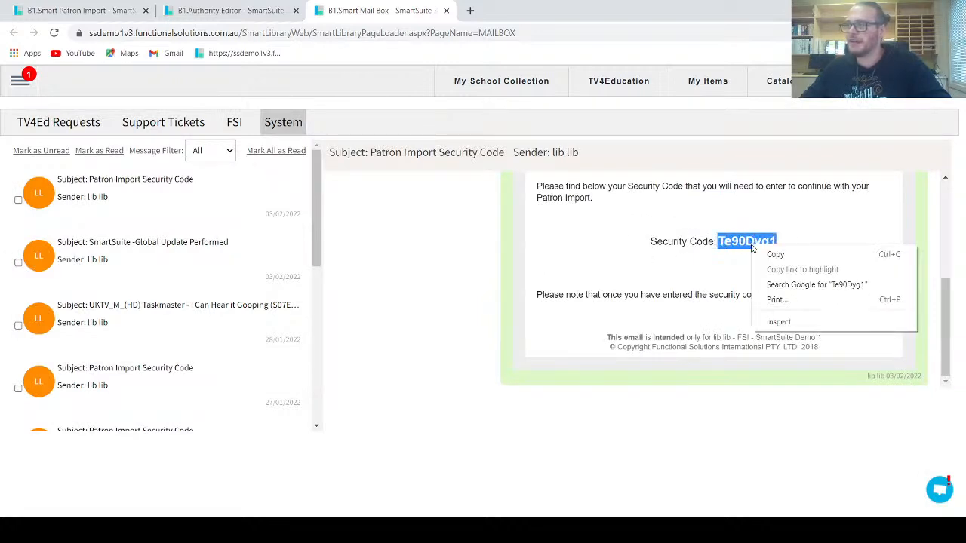
click(822, 260)
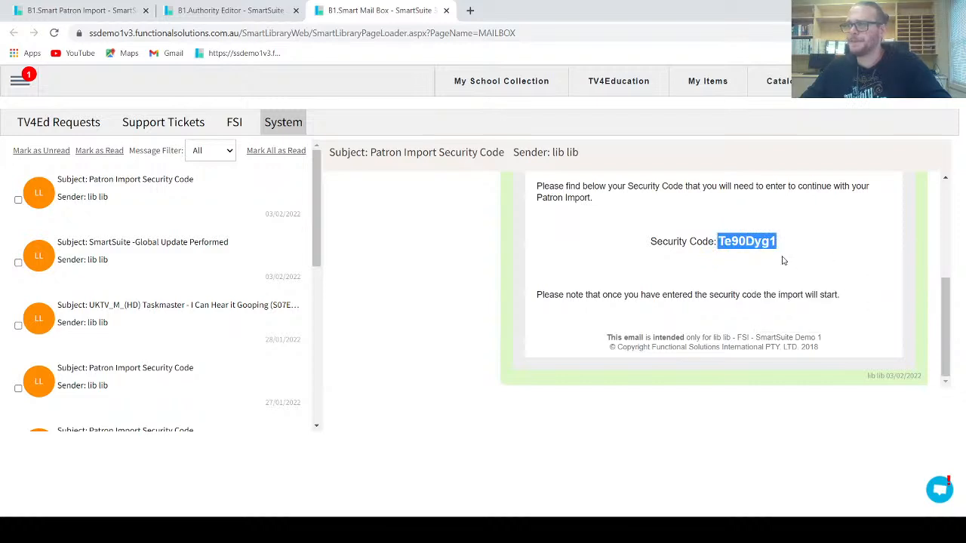
click(113, 12)
Step: Paste the copied code into the Security Code field, submit it, and confirm running the import
click(474, 301)
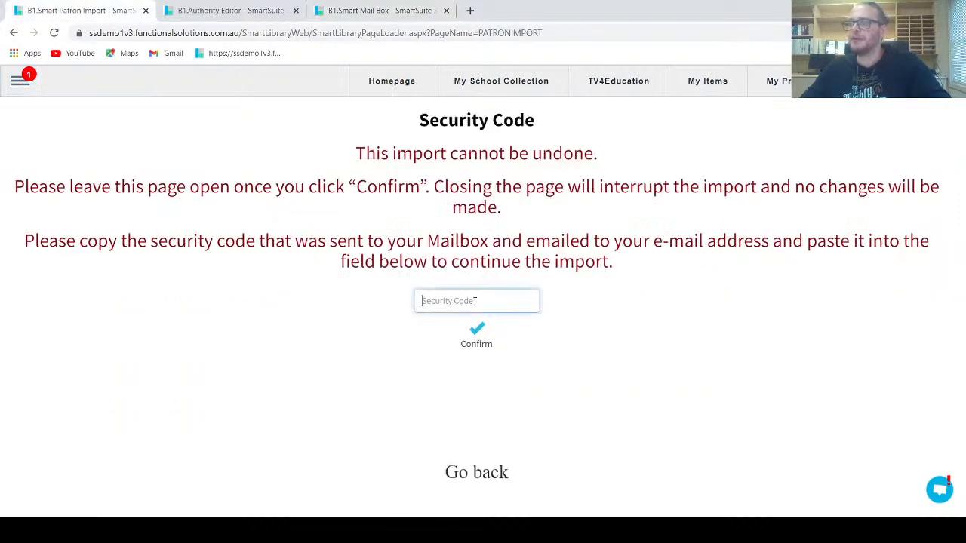
right_click(474, 301)
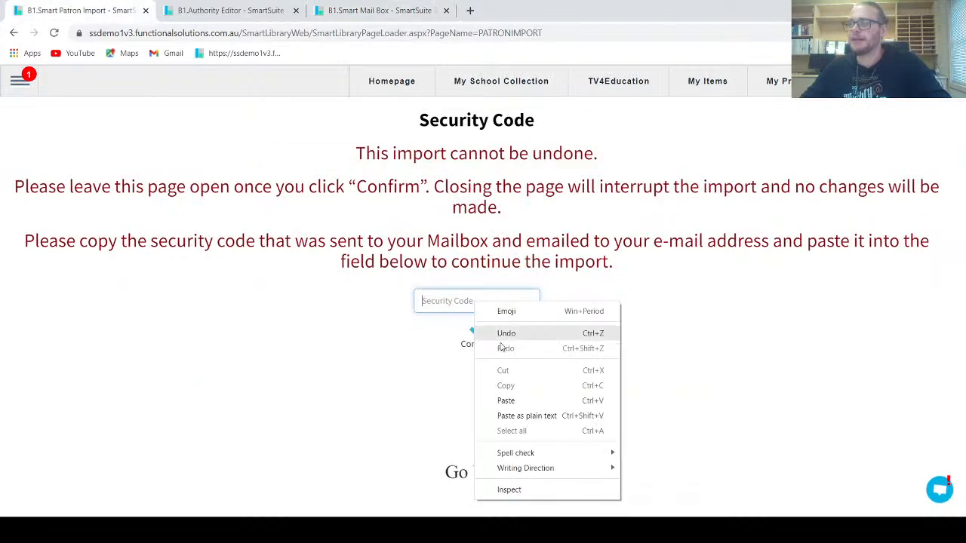
click(504, 401)
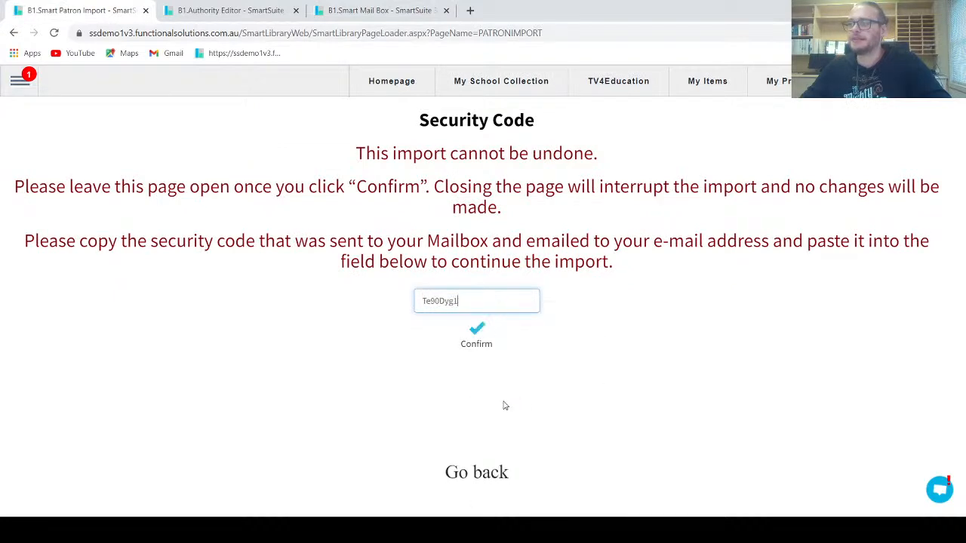
click(476, 332)
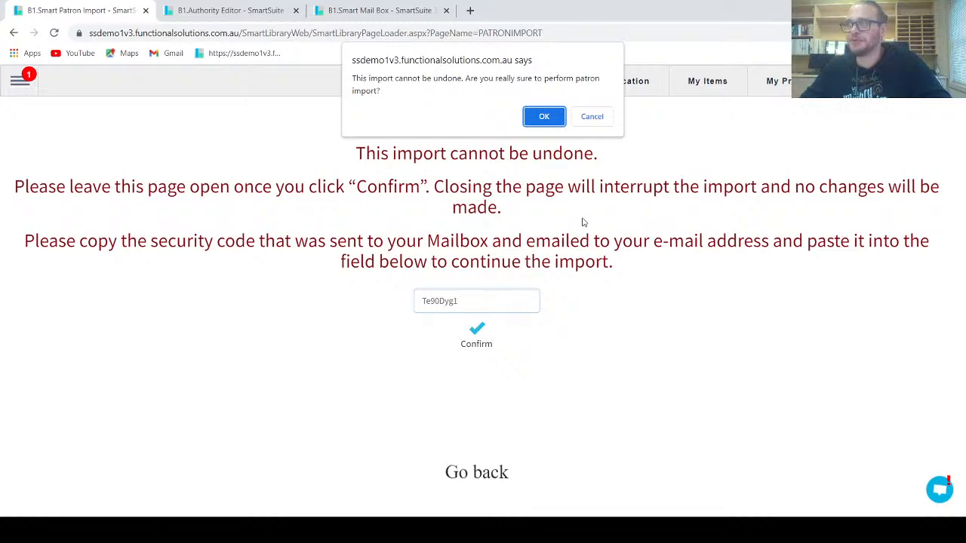
click(537, 119)
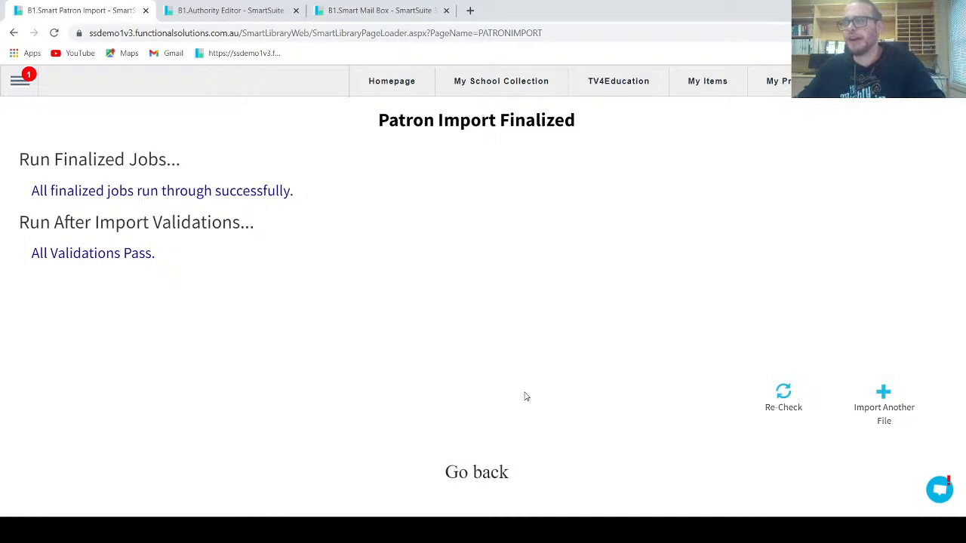
Step: Re-check the import log, roll back the patron changes, and restart the import
click(492, 487)
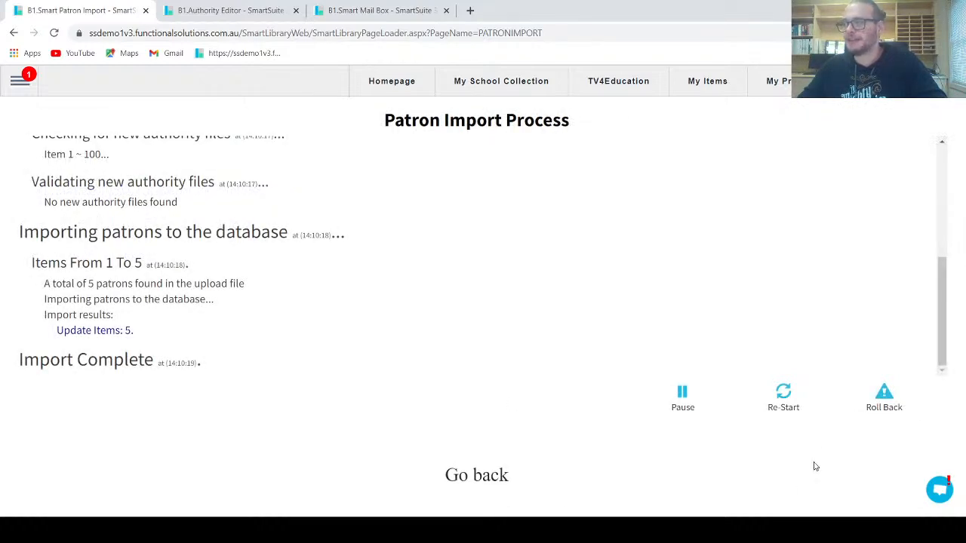
click(890, 402)
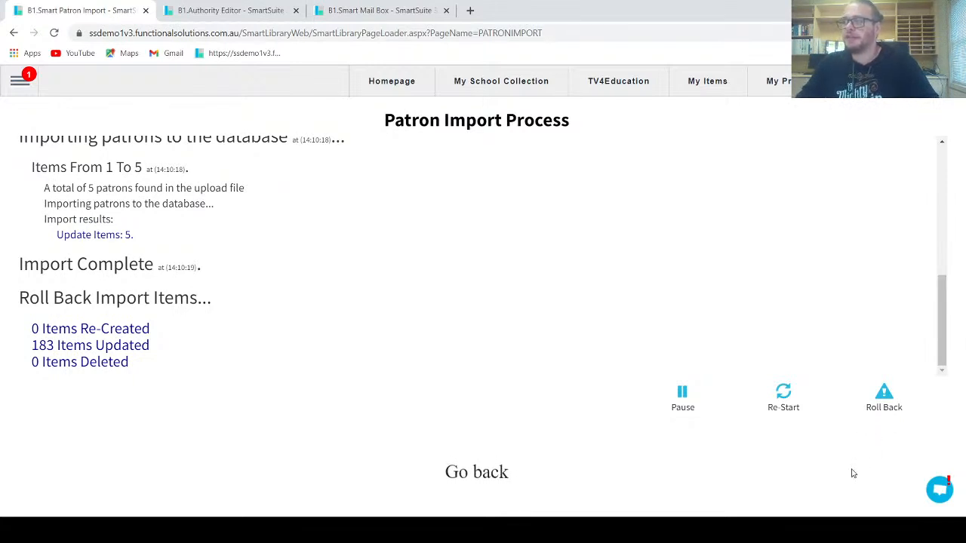
click(783, 401)
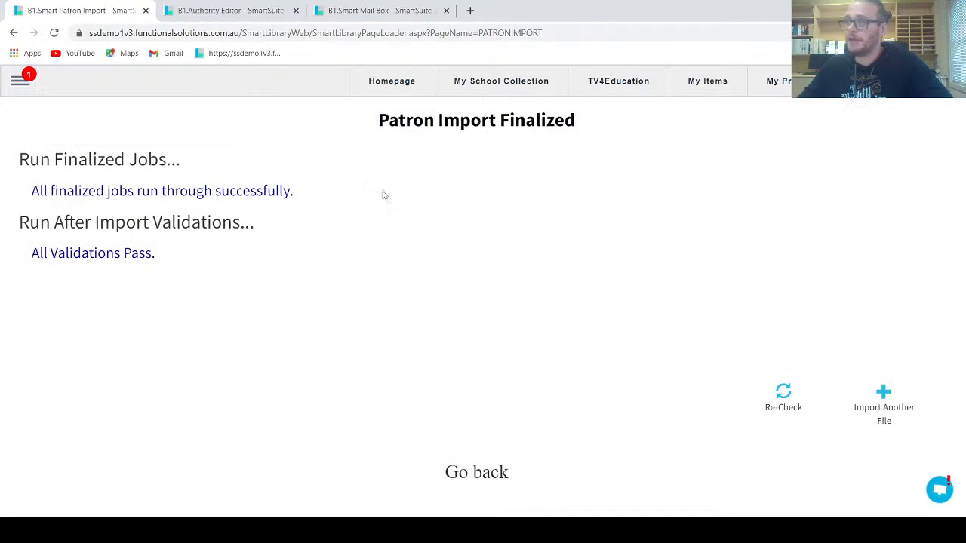
Step: Replace the Authority Editor tab with Patron Management, then return to the Patron Import page
click(254, 18)
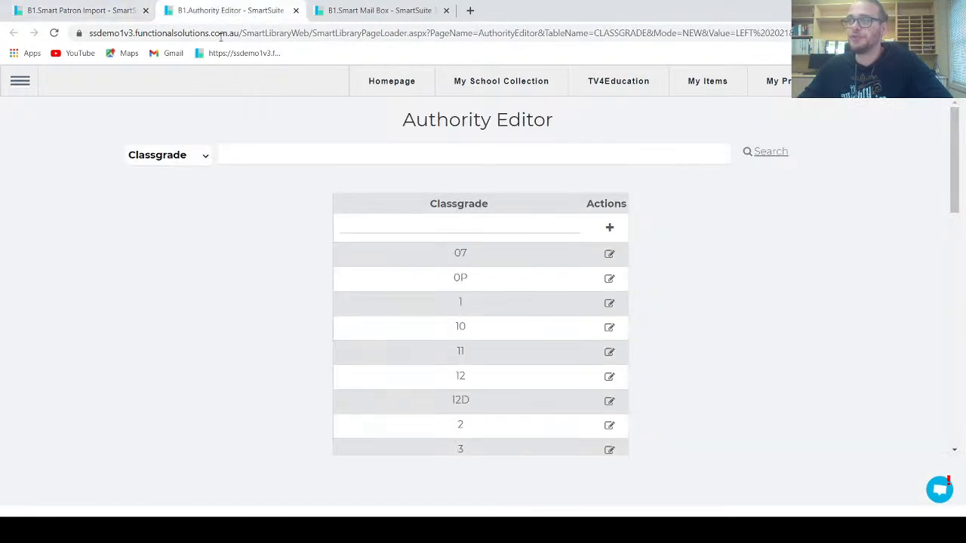
click(31, 80)
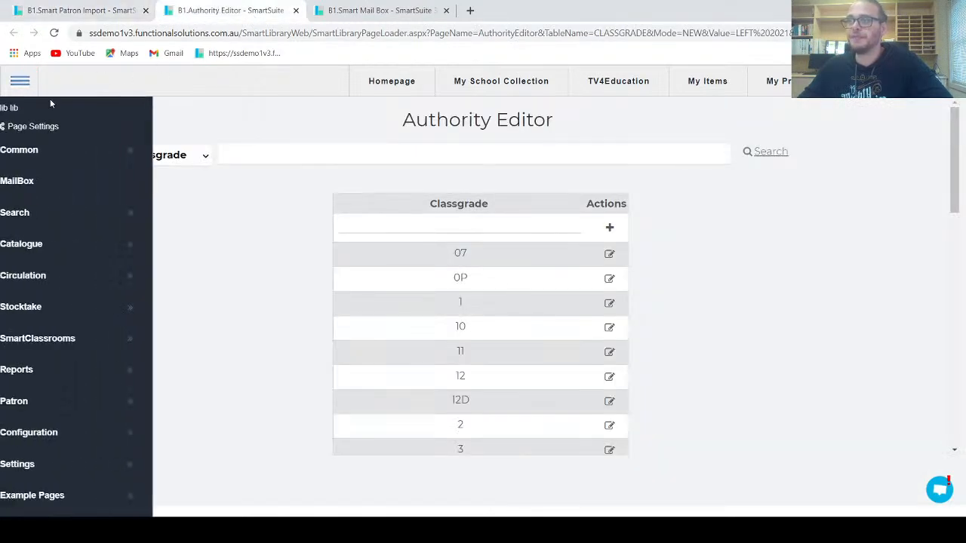
click(66, 401)
click(200, 431)
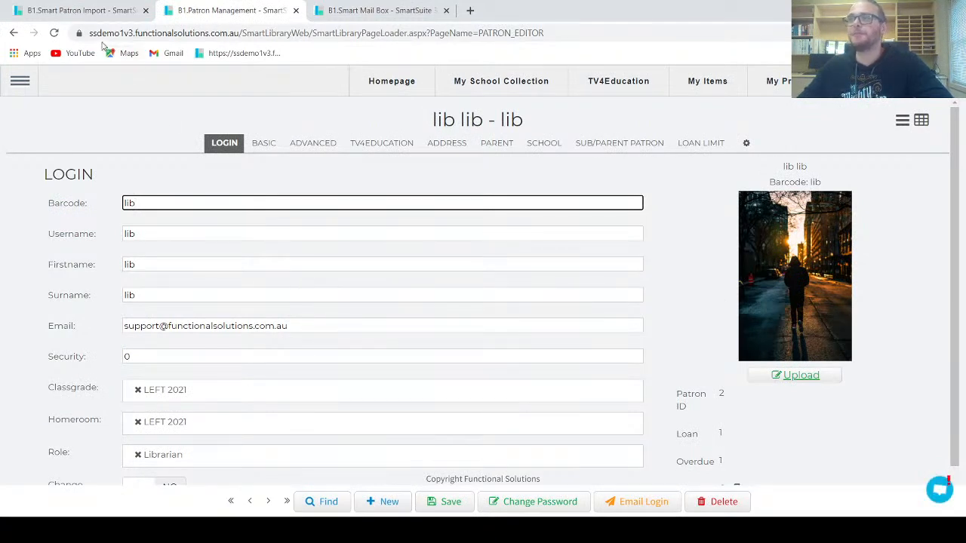
click(99, 16)
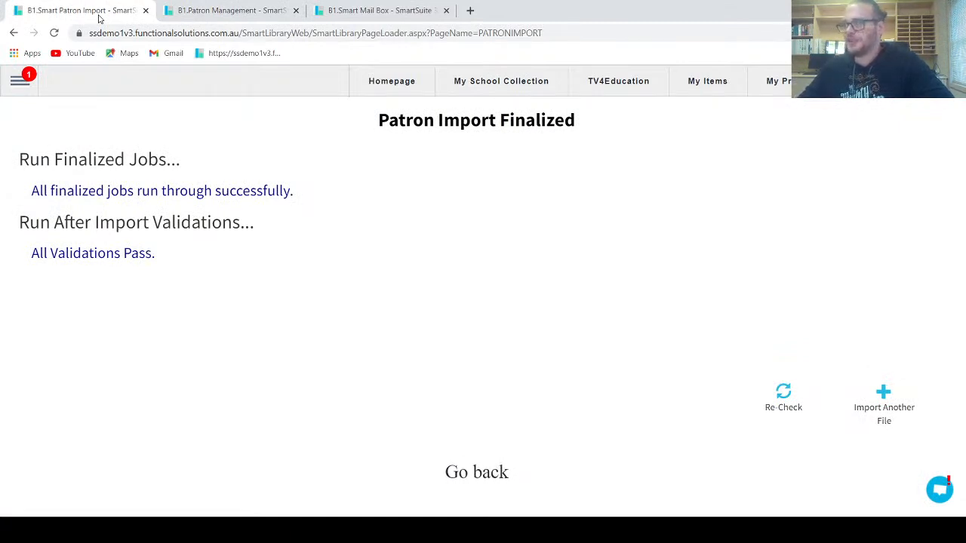
Step: Open the Authority Editor's Classgrade entries and edit classgrade 1
click(20, 83)
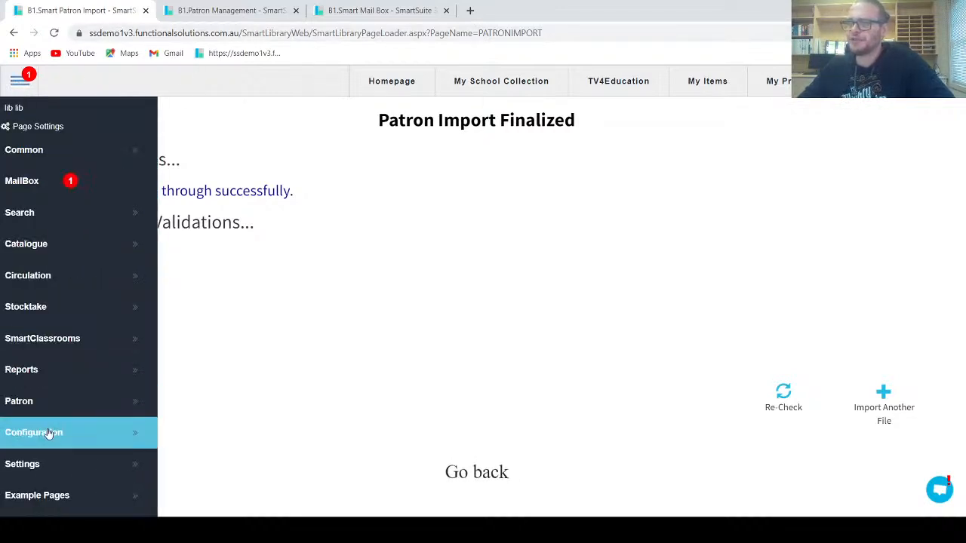
mouse_move(48, 435)
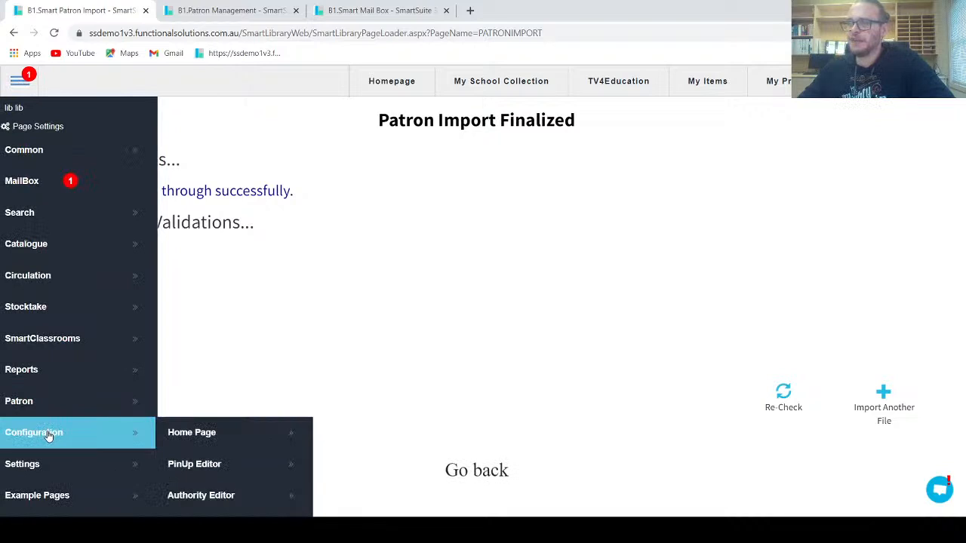
click(240, 495)
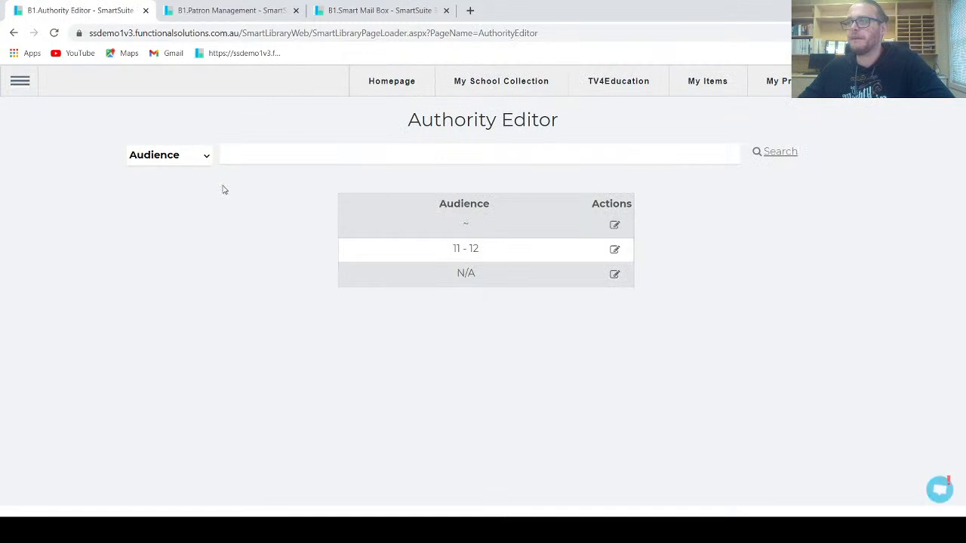
click(202, 157)
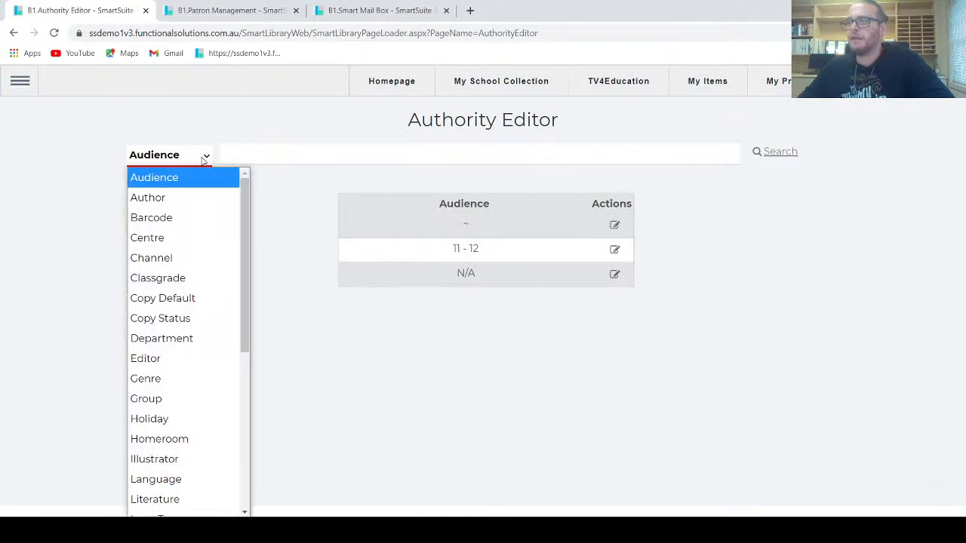
click(172, 279)
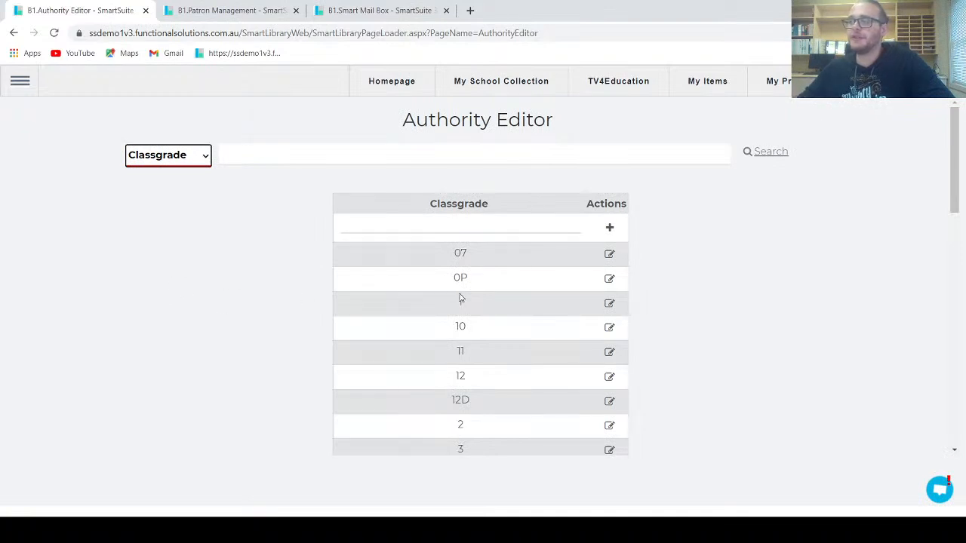
click(609, 305)
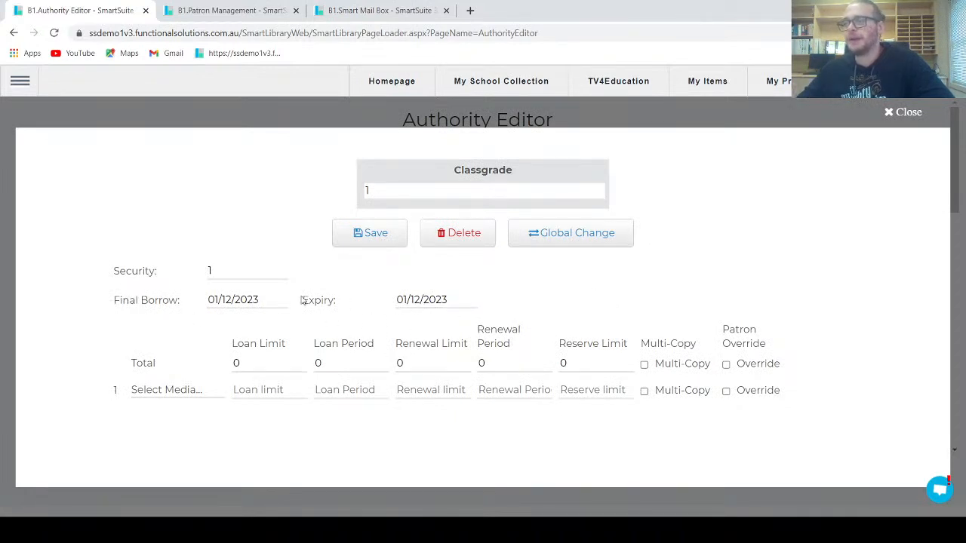
Step: Set classgrade 1's Final Borrow and Expiry dates to 01/12/2022 and save
drag(278, 300, 255, 300)
text(1)
drag(448, 300, 441, 300)
text(1)
click(391, 242)
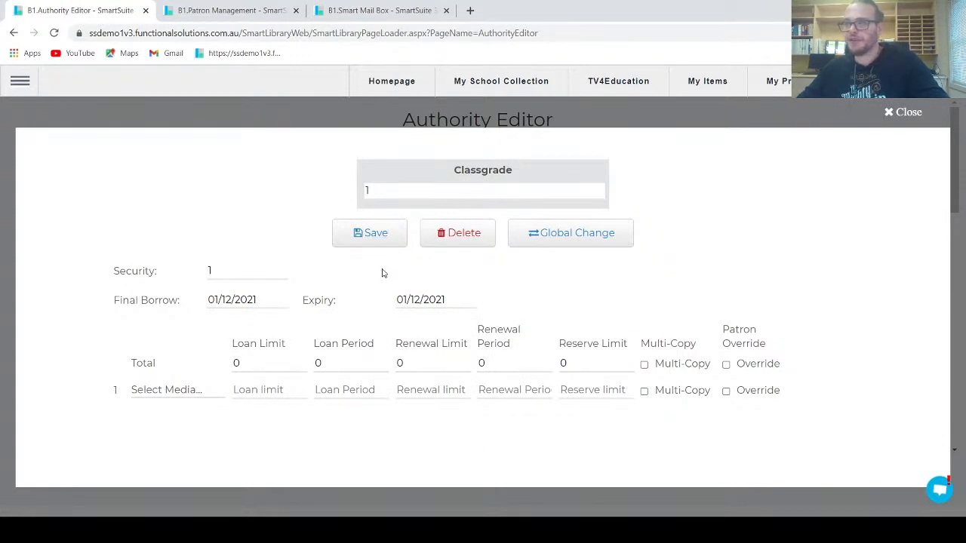
click(256, 299)
drag(257, 299, 252, 299)
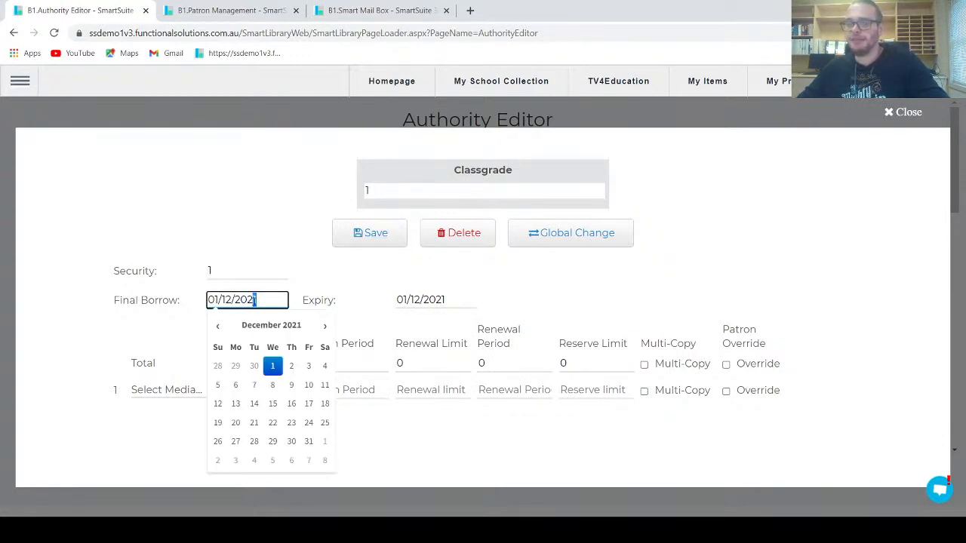
text(2)
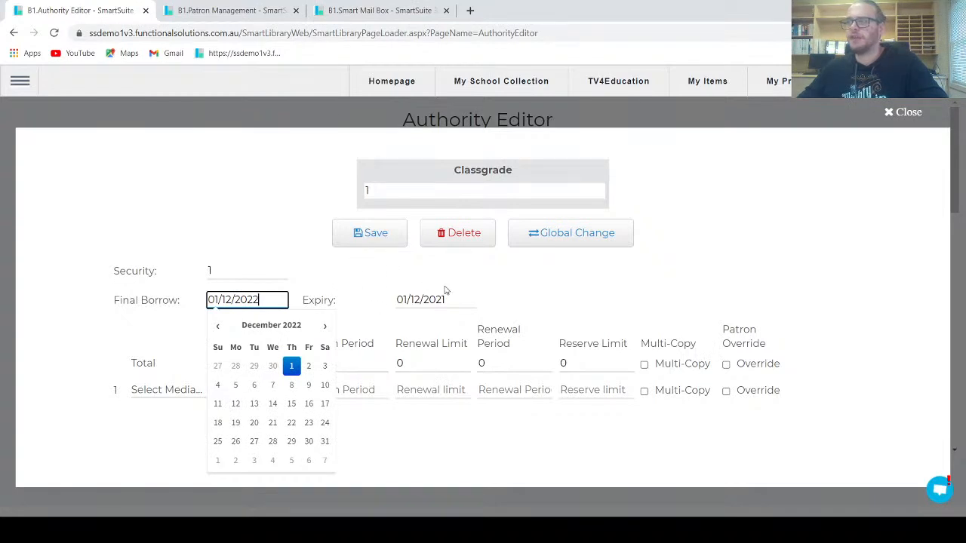
drag(447, 300, 441, 299)
text(2)
click(384, 233)
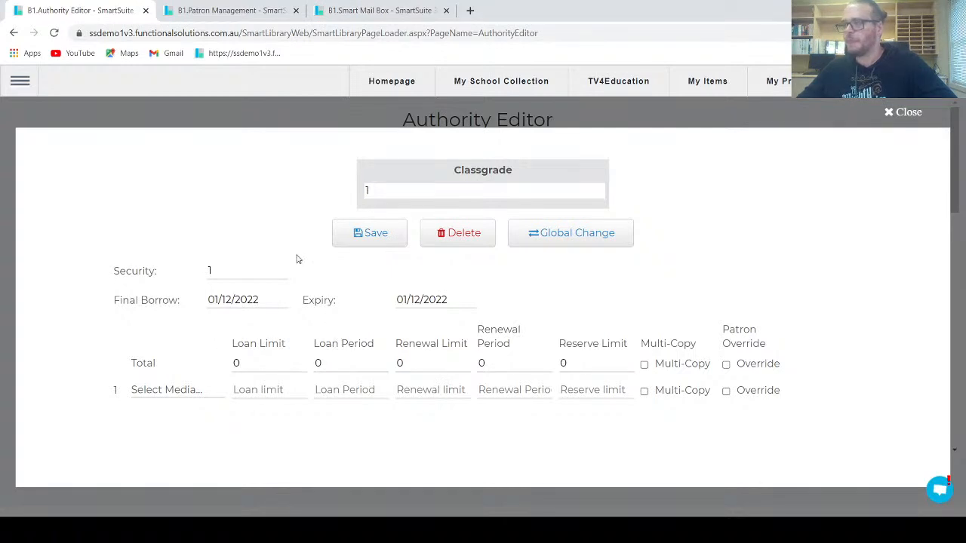
Step: Close the classgrade dialog and switch the Authority Editor to Loan Type entries
click(898, 113)
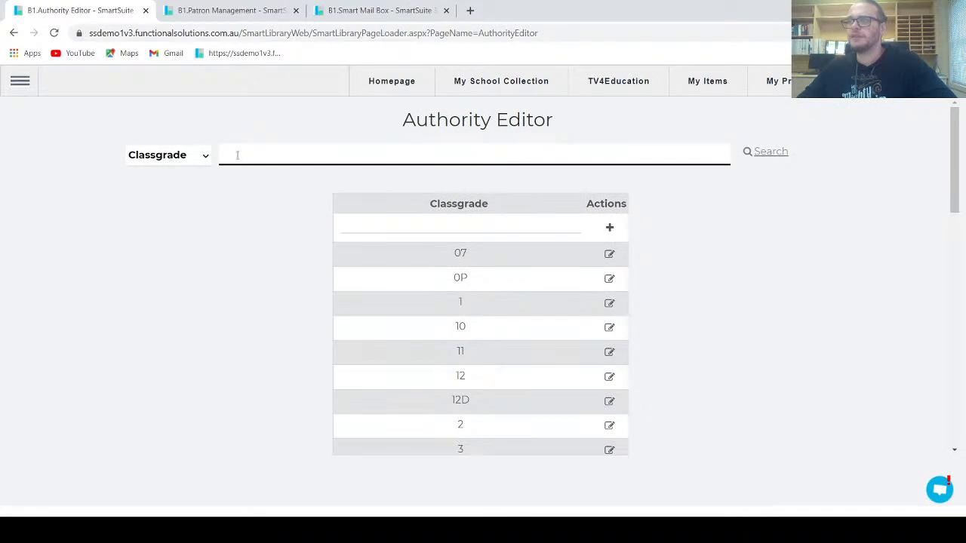
click(194, 155)
click(127, 159)
click(181, 157)
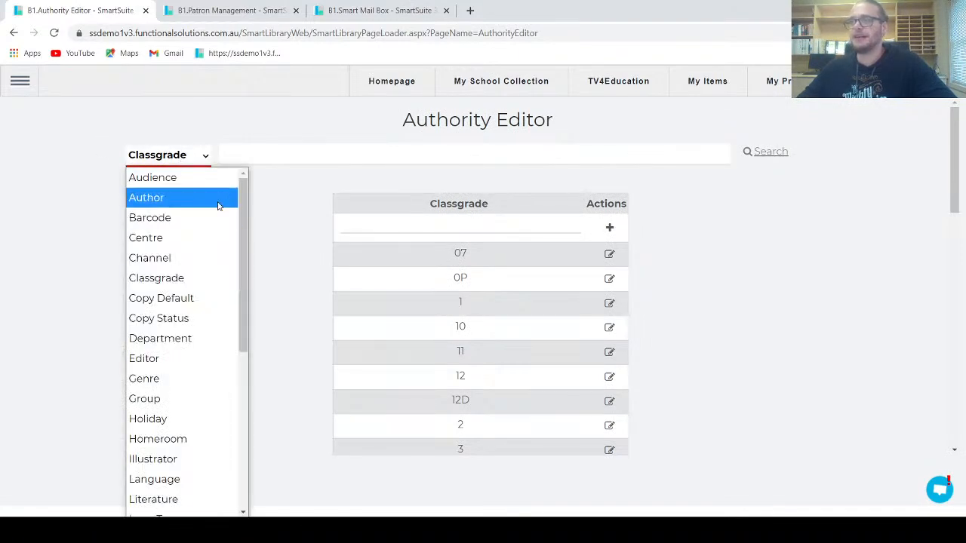
drag(241, 202, 246, 272)
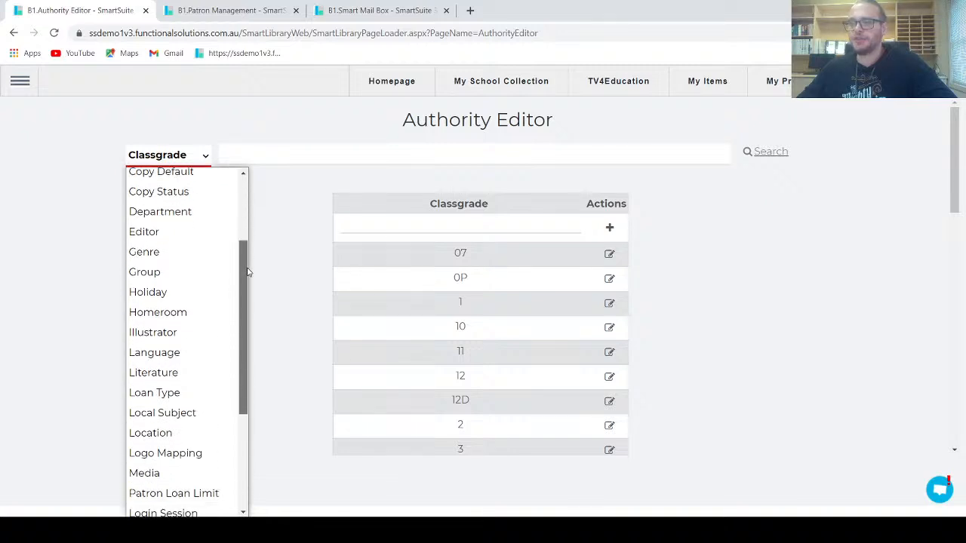
click(203, 395)
scroll(530, 380, down, 1)
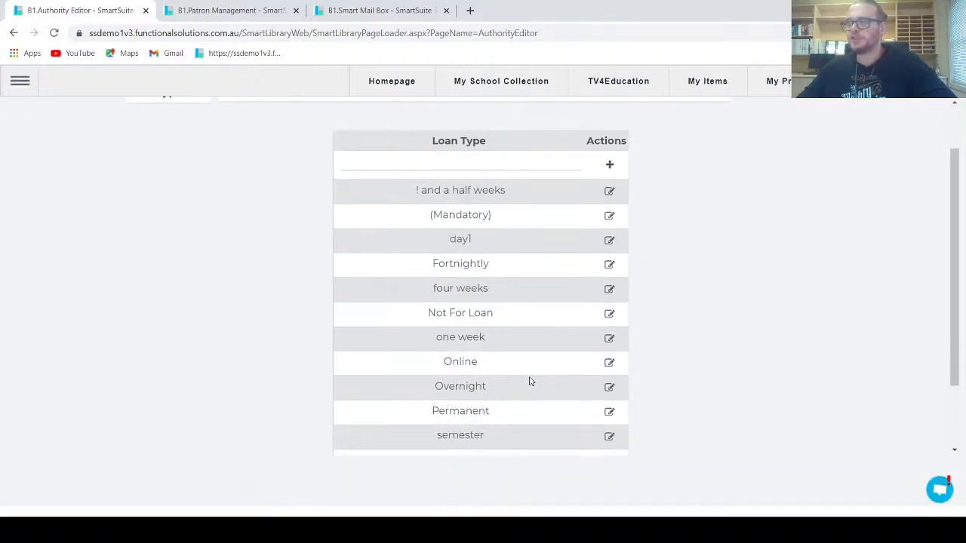
Step: Save the Fortnightly loan type with Final Borrow 19/12/2023 and a 14-day loan period
click(610, 267)
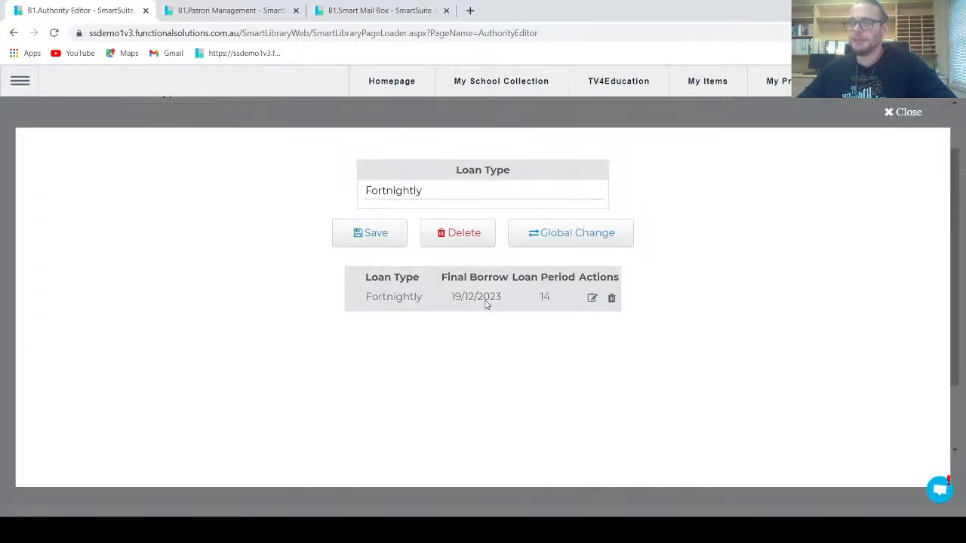
click(593, 299)
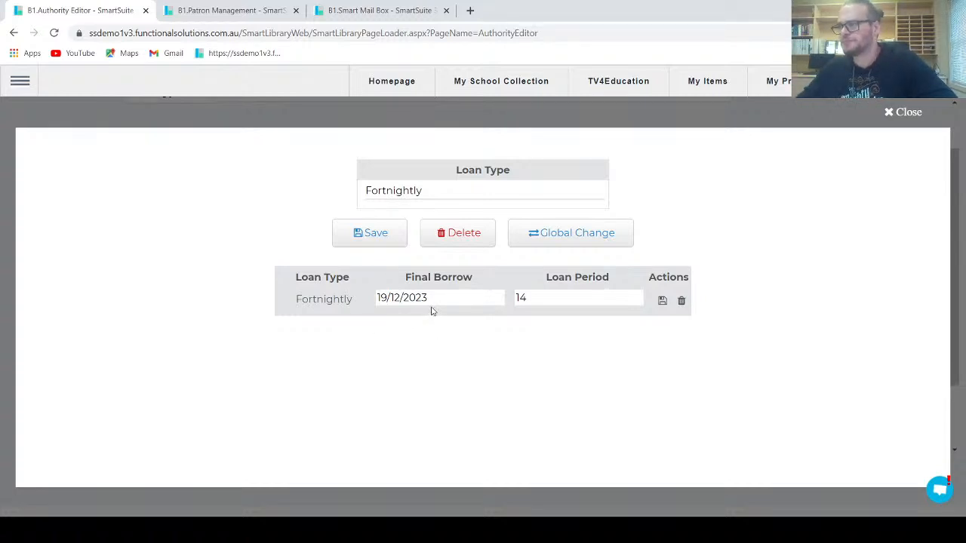
click(358, 234)
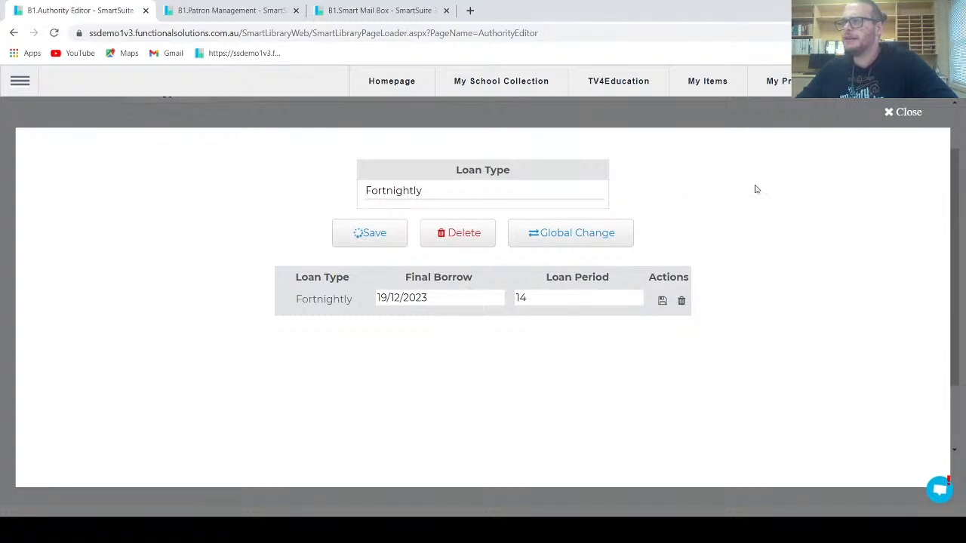
click(891, 114)
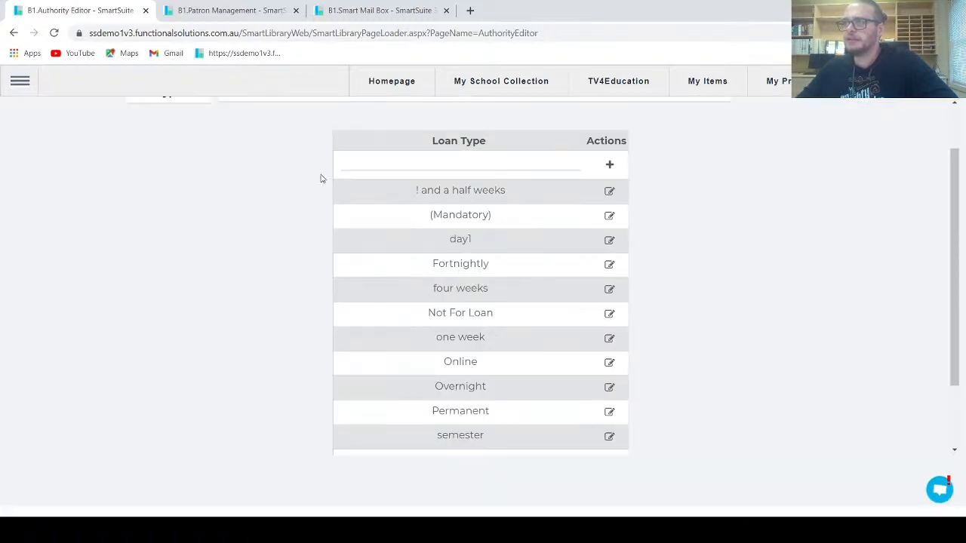
scroll(270, 239, up, 2)
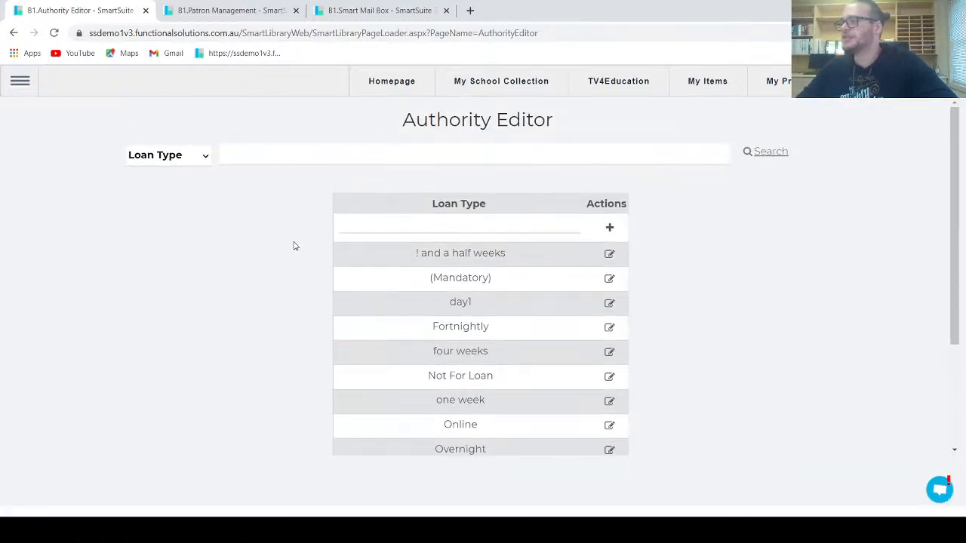
Step: Open the OVERDUES > Overdues By Classification report from the Reports page
click(22, 83)
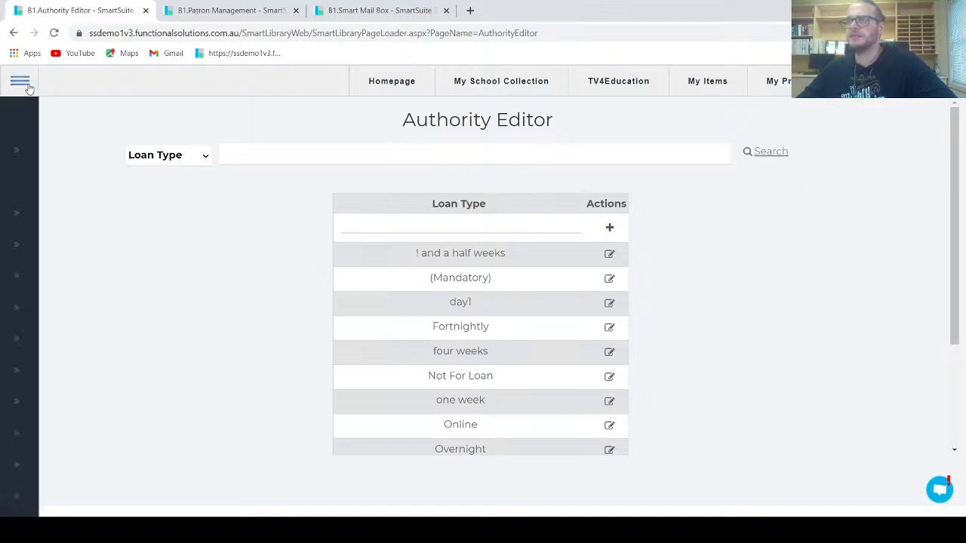
click(37, 369)
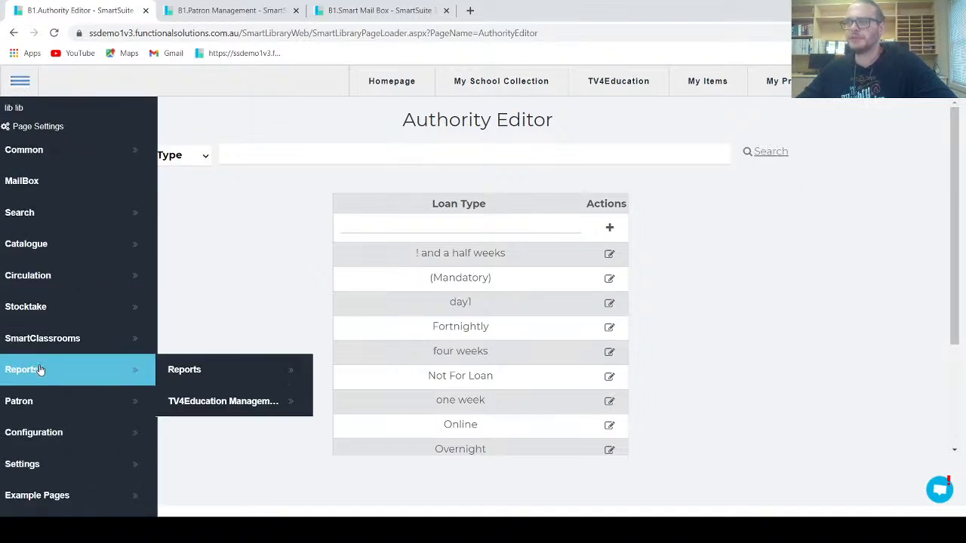
click(216, 370)
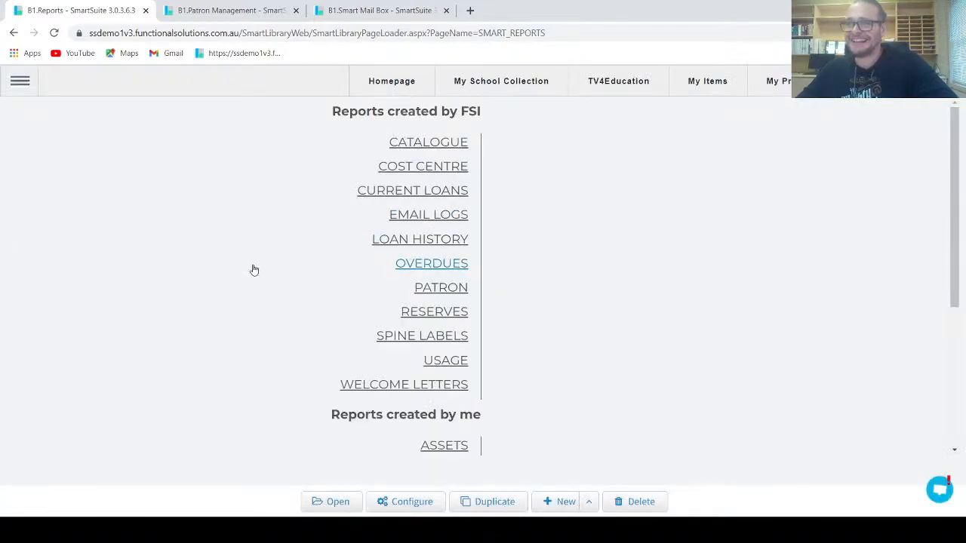
click(415, 264)
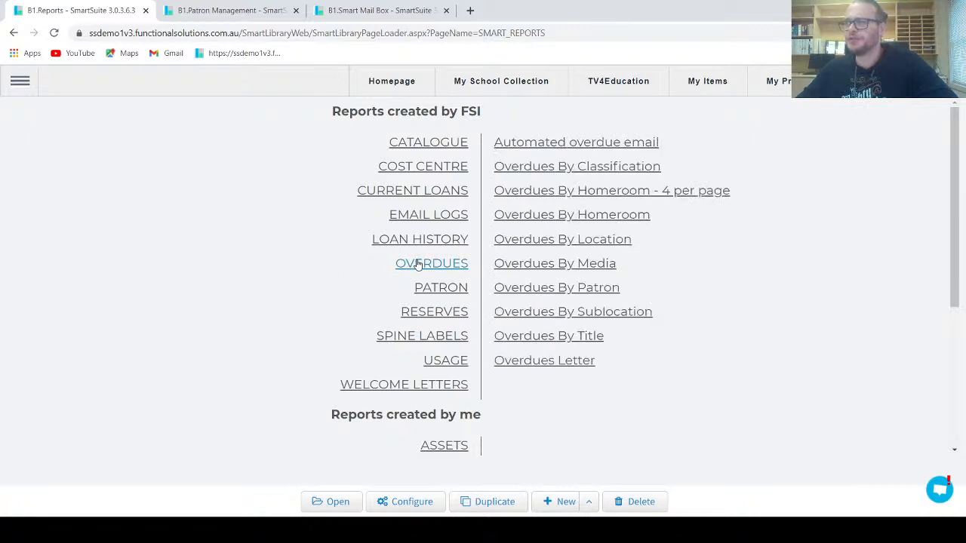
click(542, 173)
Step: Generate the report for classgrade LEFT 2021 and review the listed overdue items
click(370, 156)
drag(429, 229, 420, 319)
scroll(375, 293, down, 2)
scroll(365, 283, up, 1)
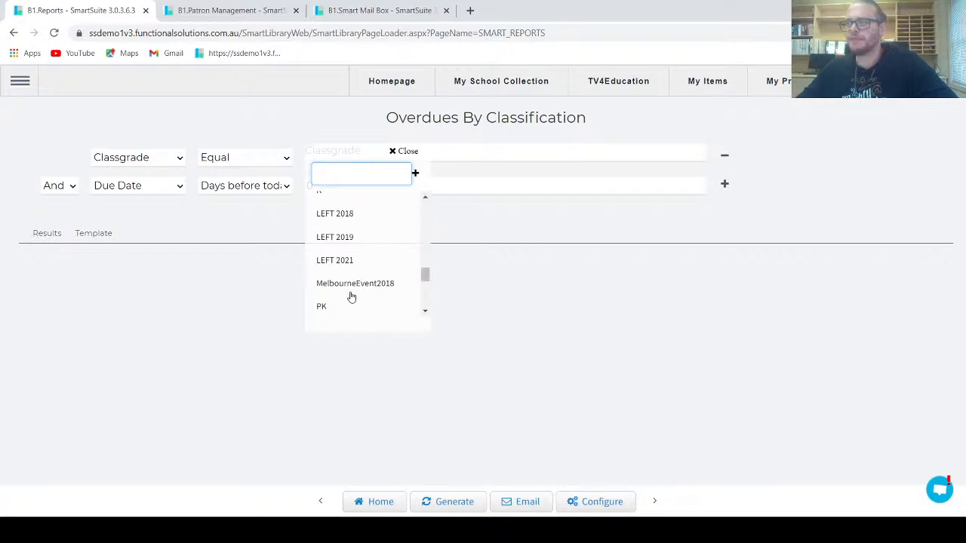
click(360, 269)
click(428, 496)
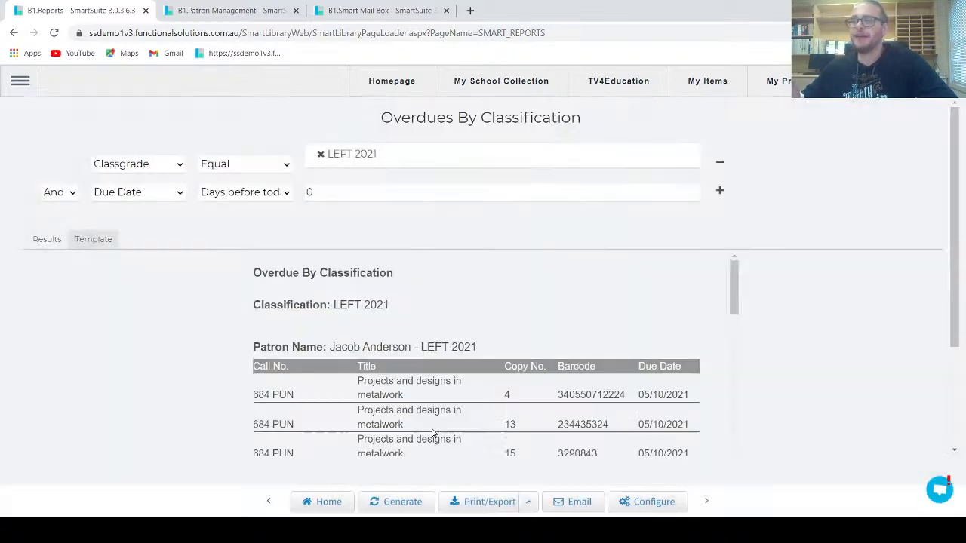
scroll(433, 432, down, 10)
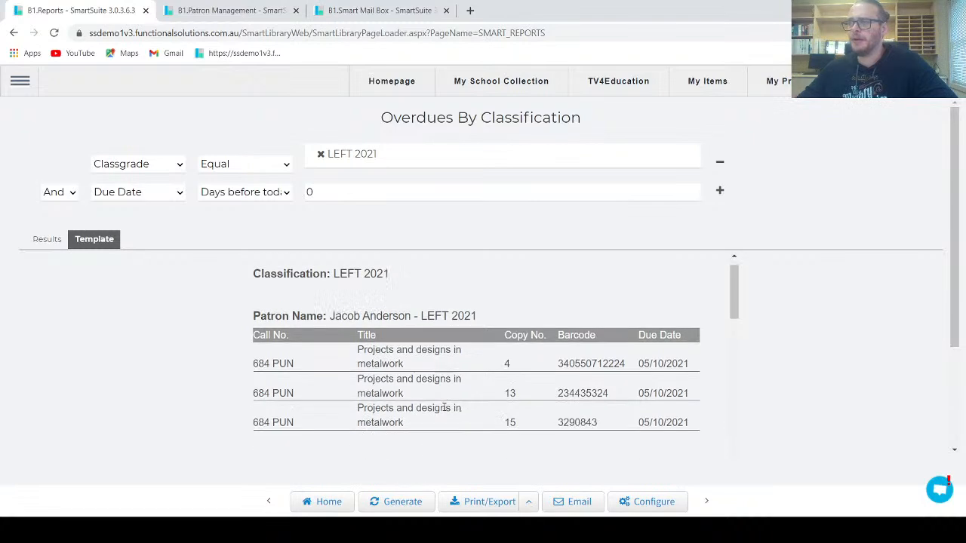
scroll(441, 389, down, 5)
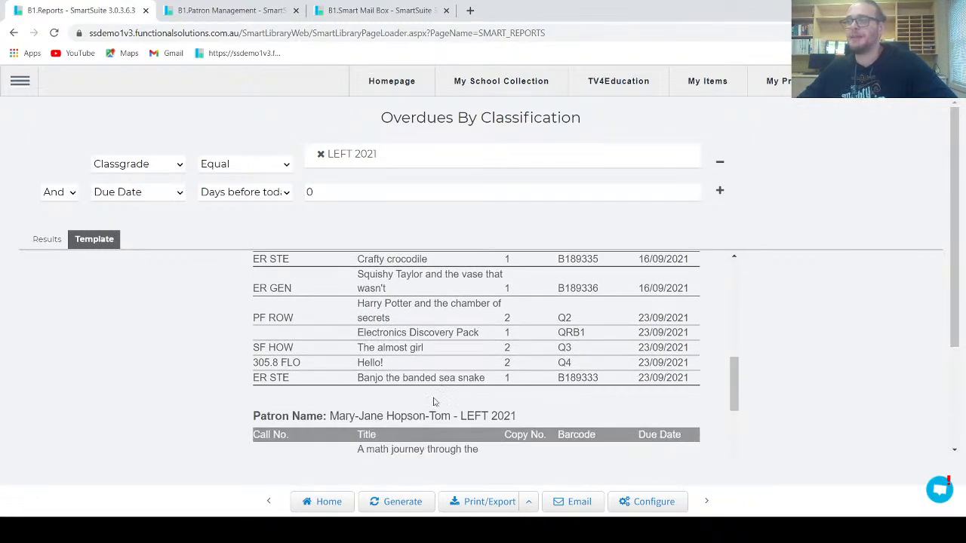
scroll(442, 386, down, 8)
scroll(427, 395, up, 8)
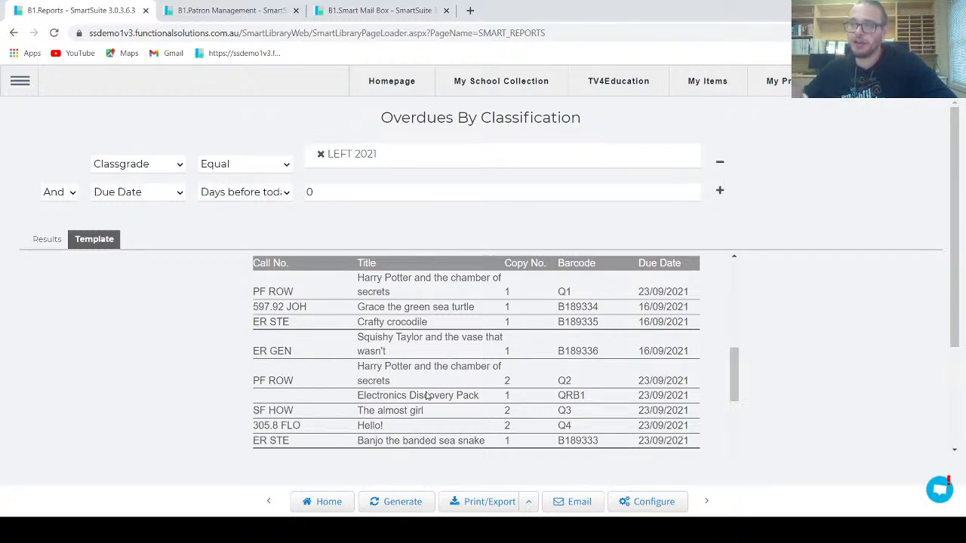
scroll(388, 408, up, 4)
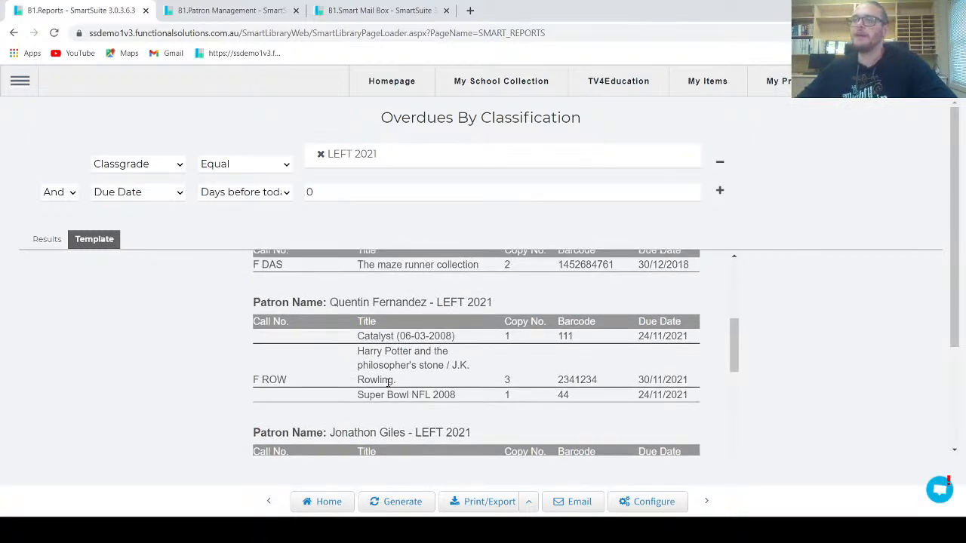
scroll(389, 383, up, 8)
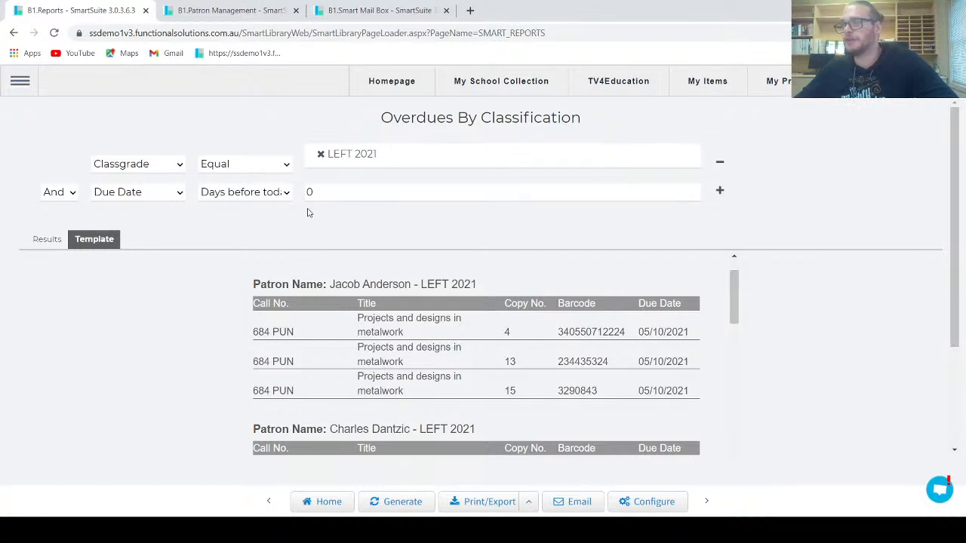
Step: Open PATRON > Delete Patrons By Classification under Configuration > Global Functions
click(16, 89)
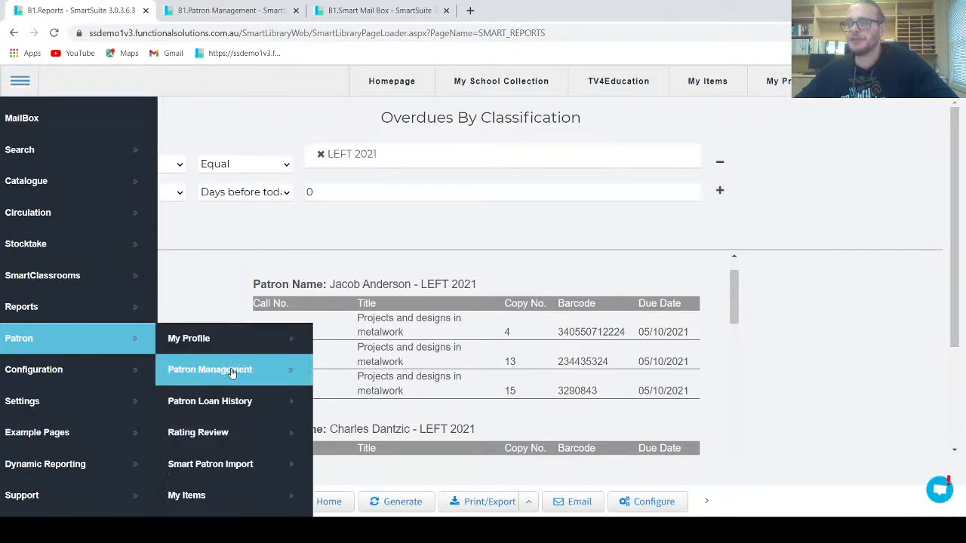
scroll(224, 385, down, 2)
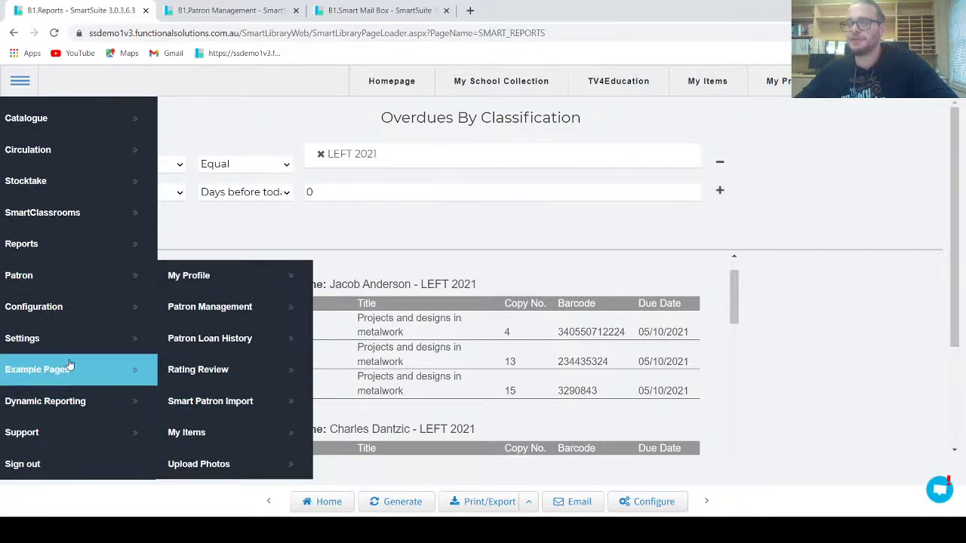
click(64, 307)
scroll(198, 365, down, 3)
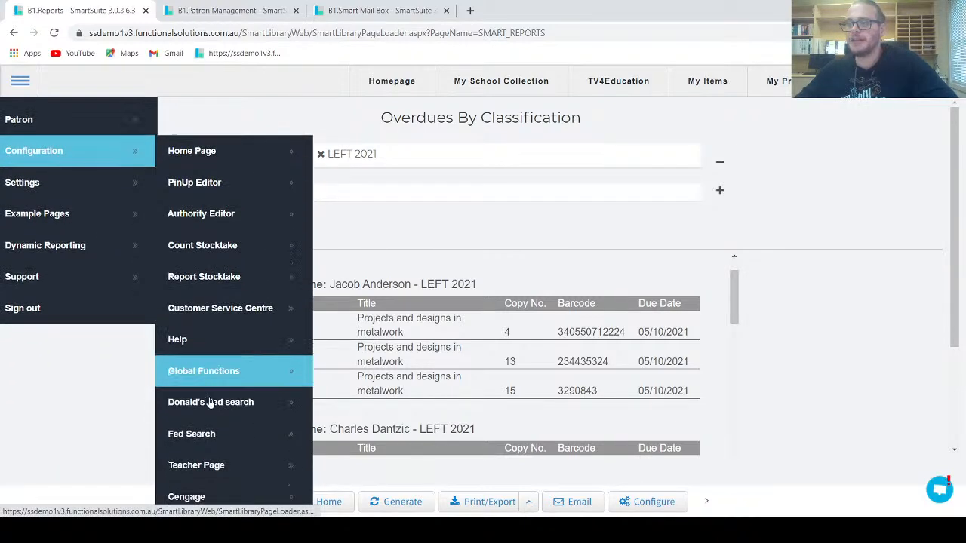
click(222, 341)
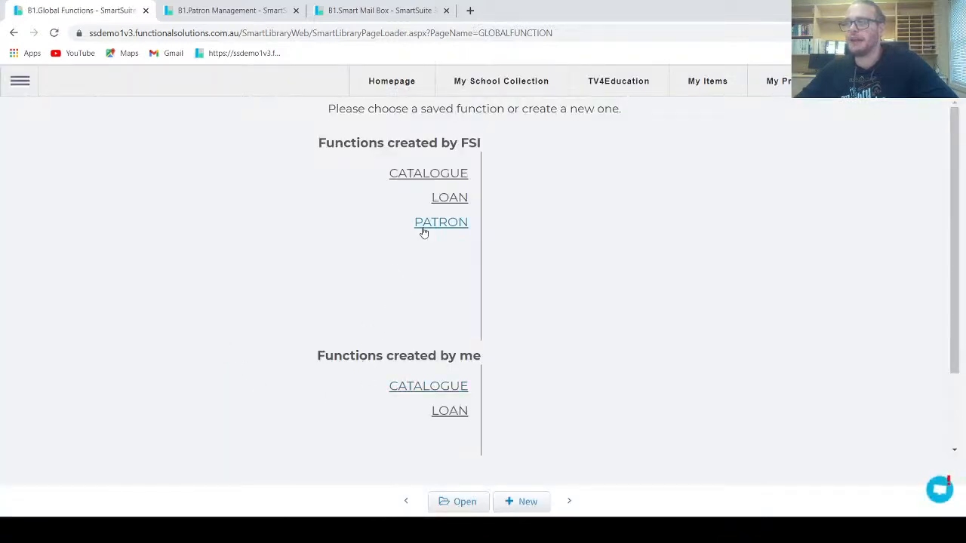
click(423, 233)
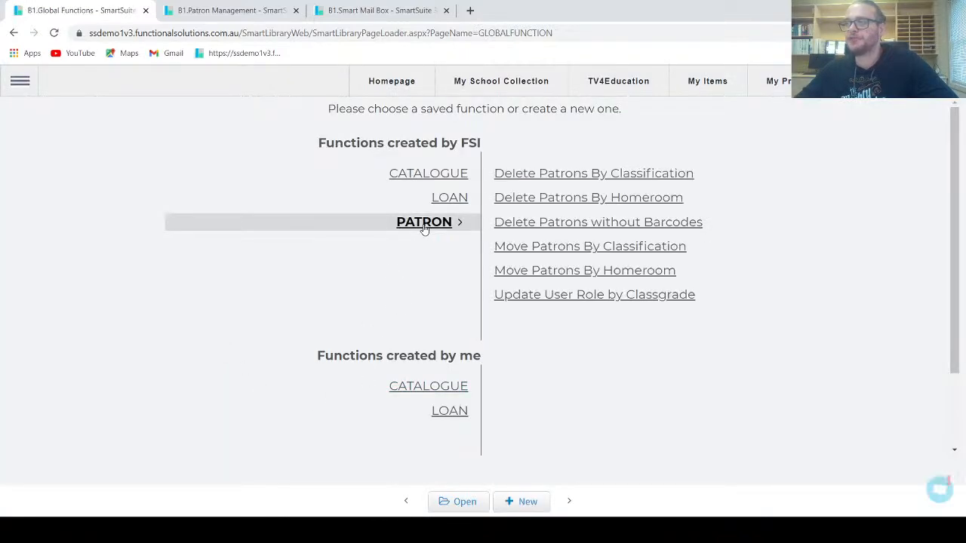
double_click(556, 173)
Step: Set the classgrade filter to LEFT 2021 by searching 'left'
click(535, 156)
scroll(522, 242, down, 1)
text(left)
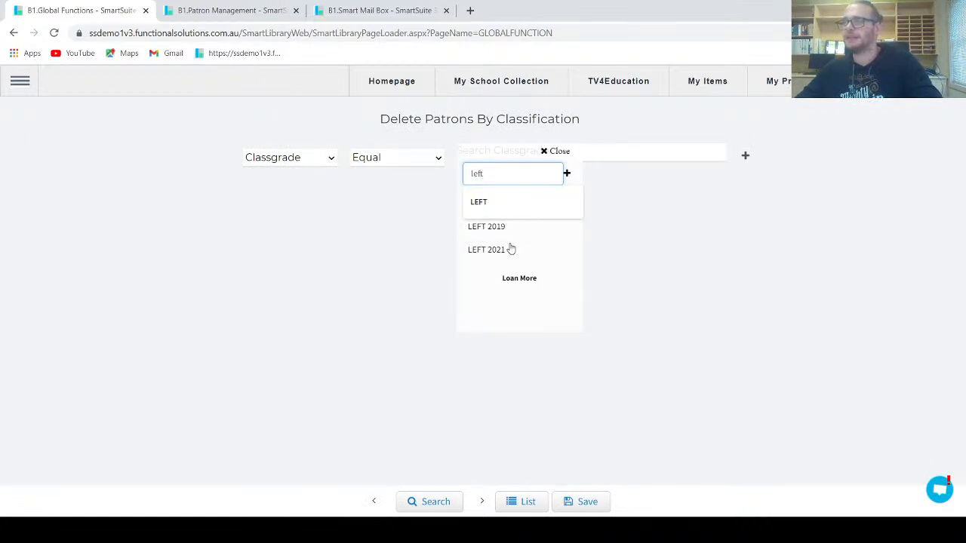
click(480, 253)
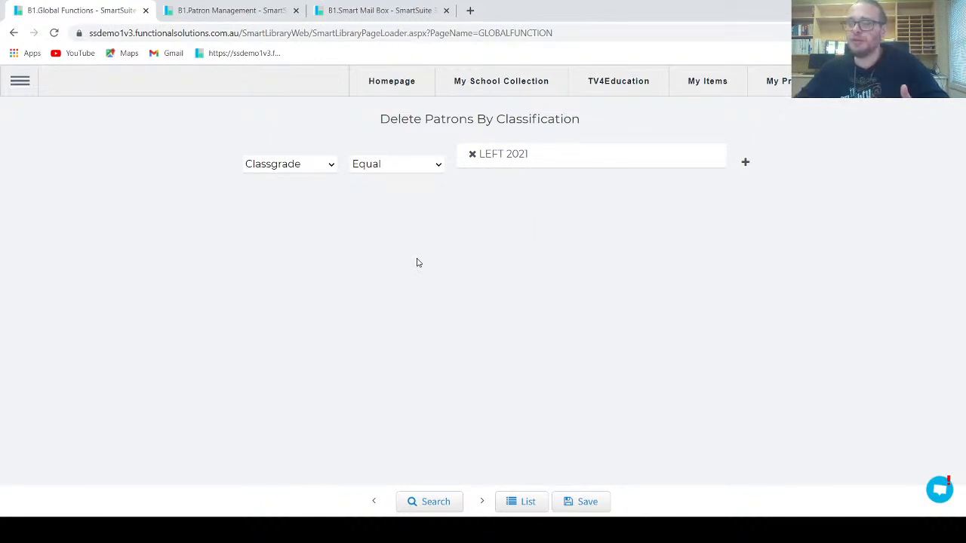
Step: Search the LEFT 2021 patrons, start Delete by Filter but cancel, then go to Homepage
click(411, 501)
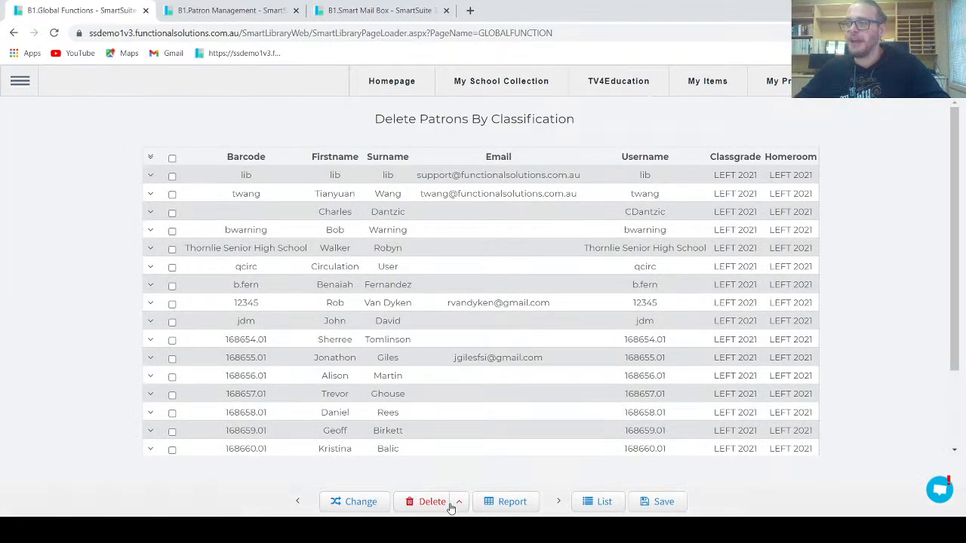
click(459, 505)
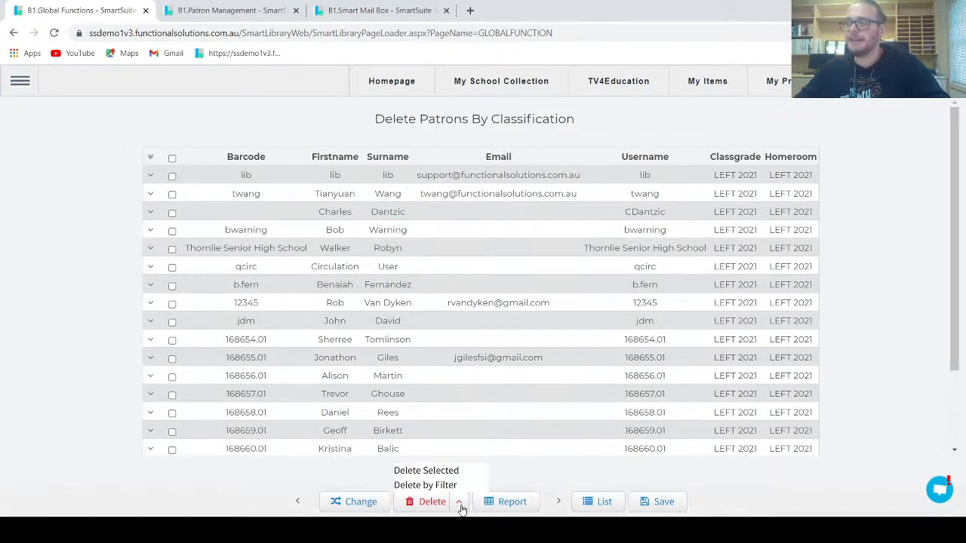
click(444, 486)
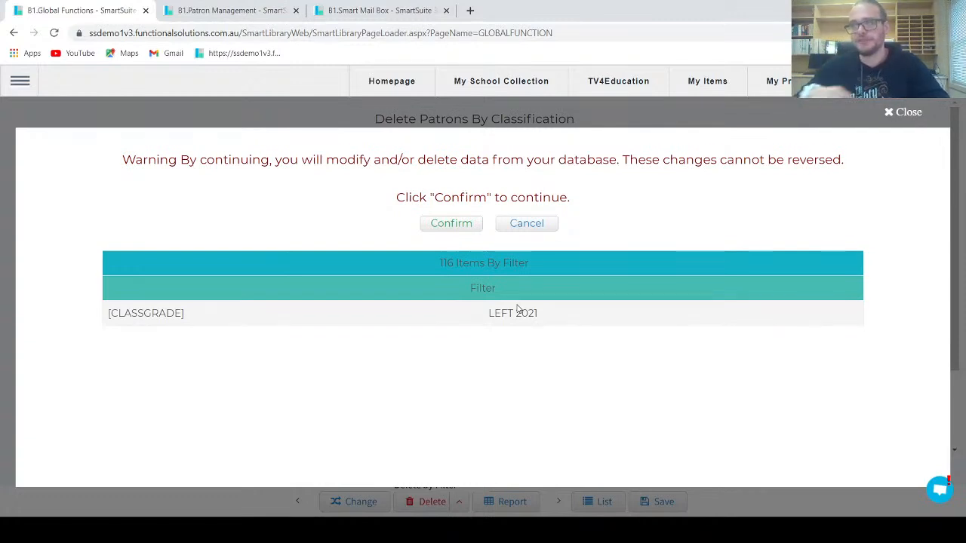
click(541, 228)
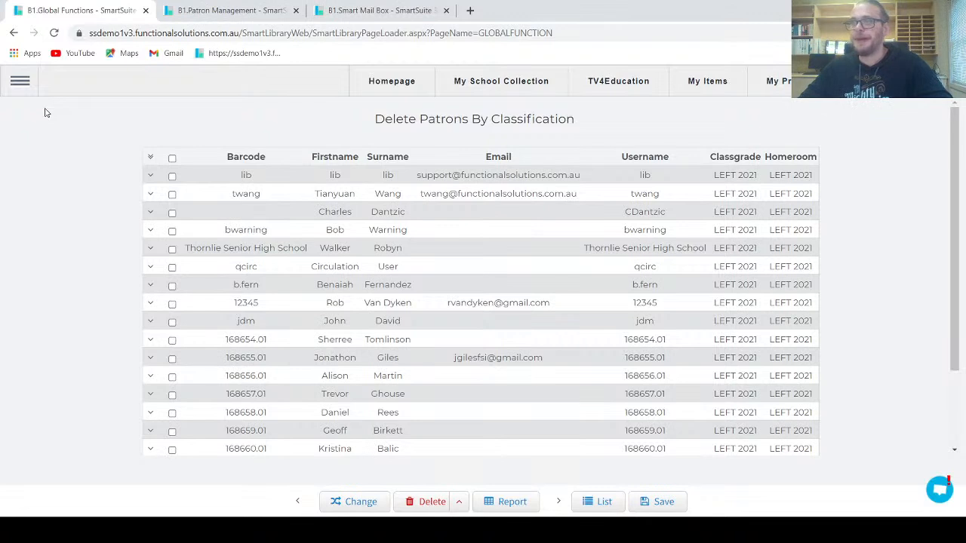
click(378, 88)
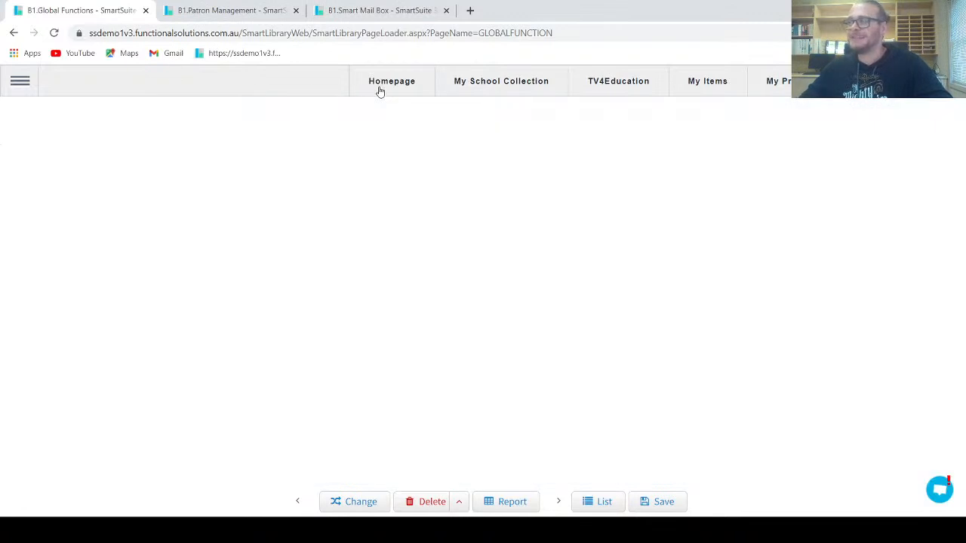